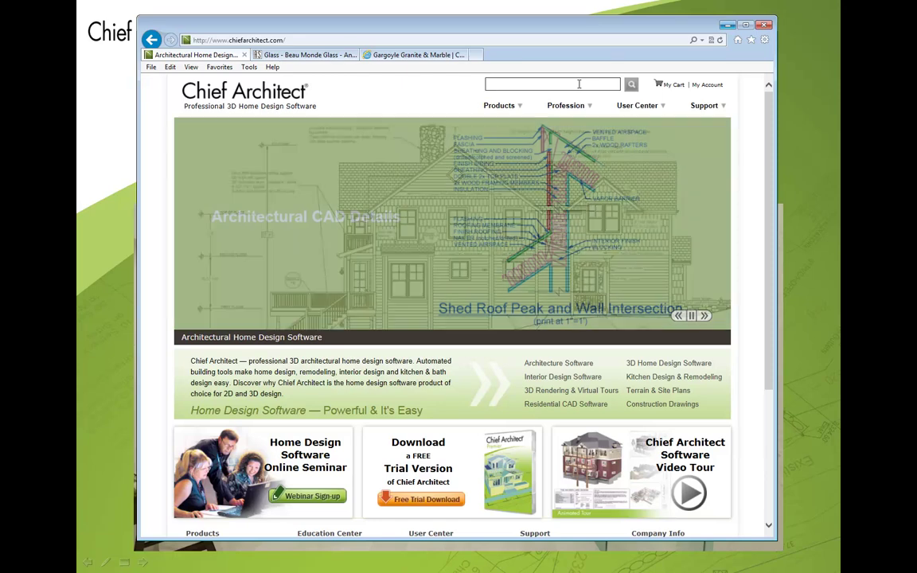
Search the Chief Architect website for "New Material" and read through the help article How to Create a New Material
text(New)
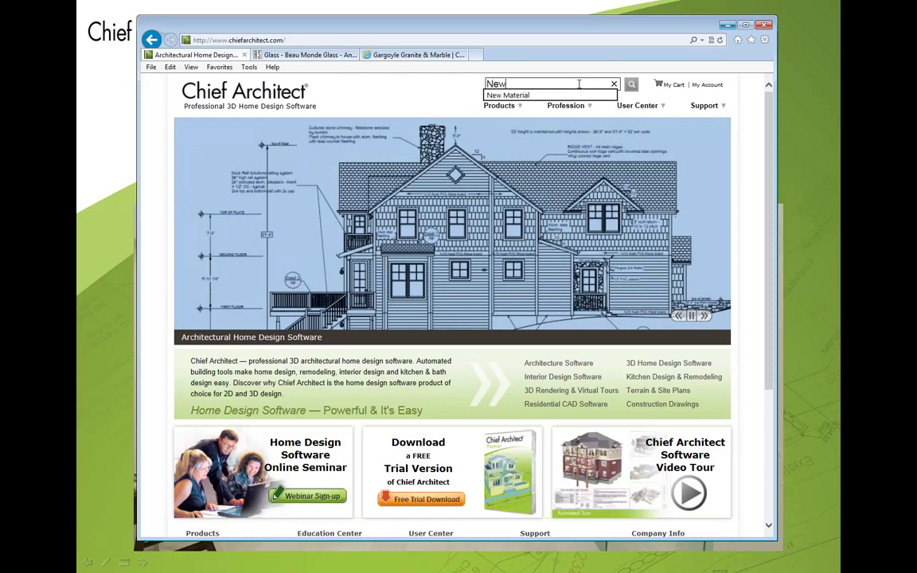
click(570, 96)
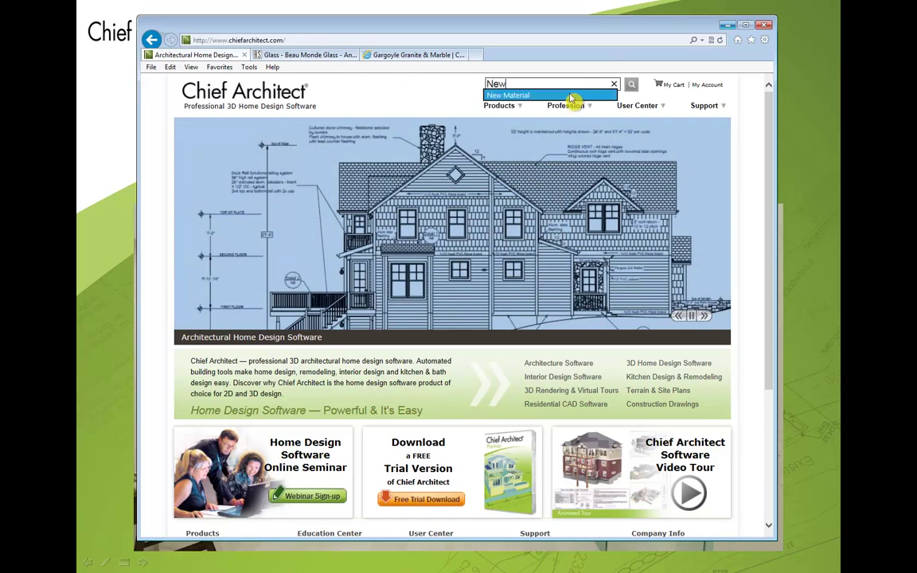
click(631, 85)
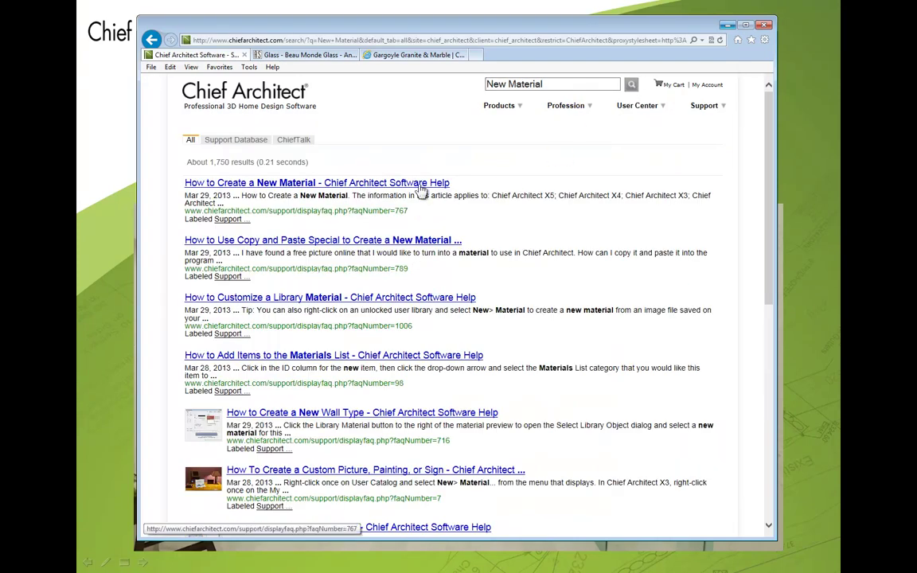
click(422, 185)
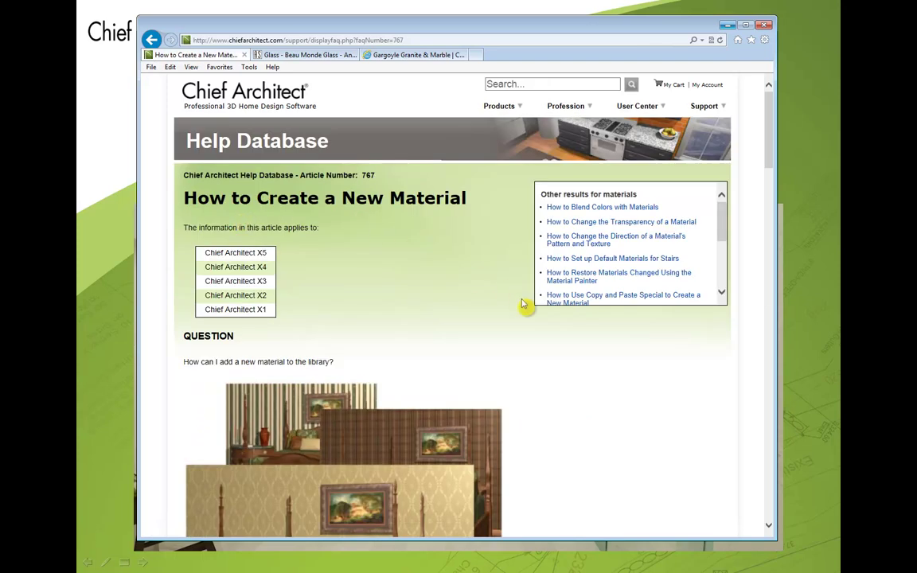
scroll(541, 332, down, 1)
scroll(541, 331, down, 6)
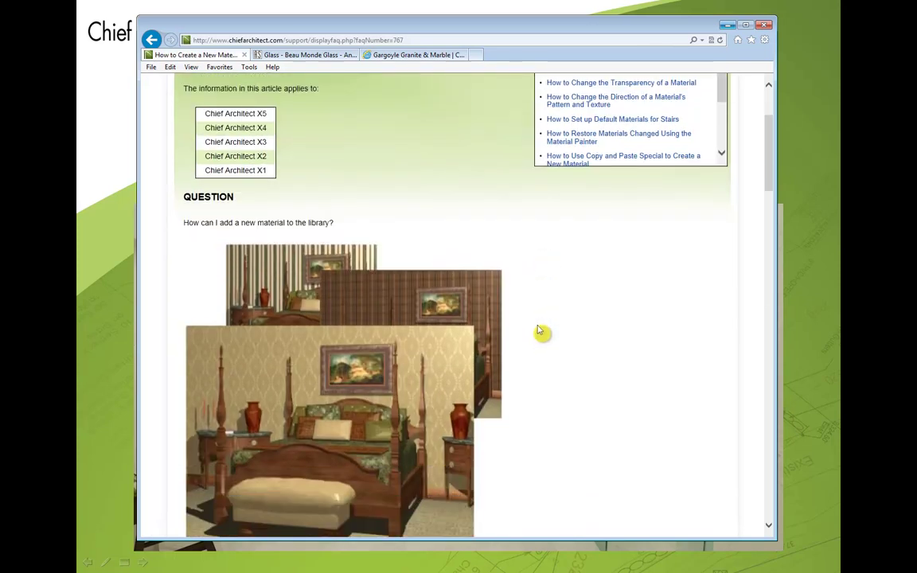
scroll(536, 330, down, 1)
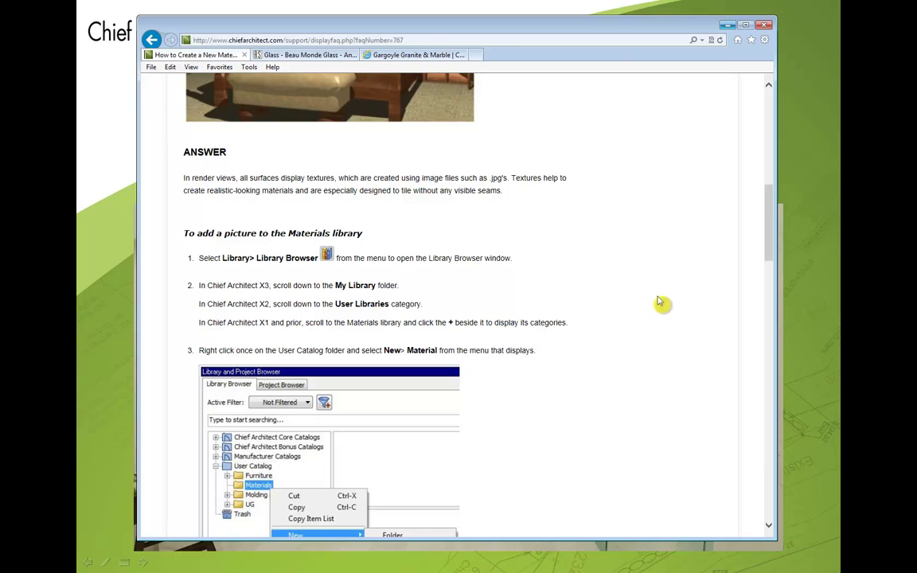
click(727, 27)
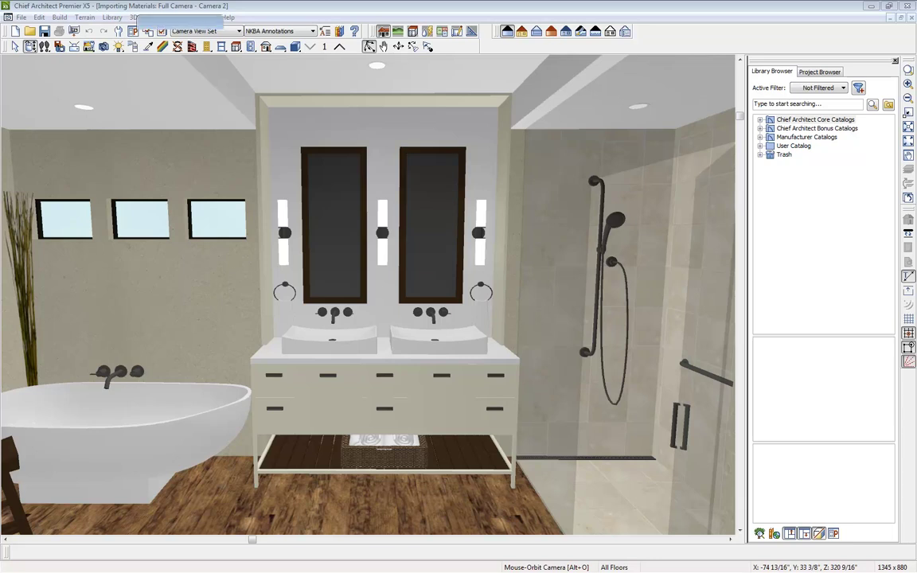
Switch to the Ann Sacks Beau Monde Glass page, enlarge the marilyn mosaic and copy its picture
key(alt+Tab)
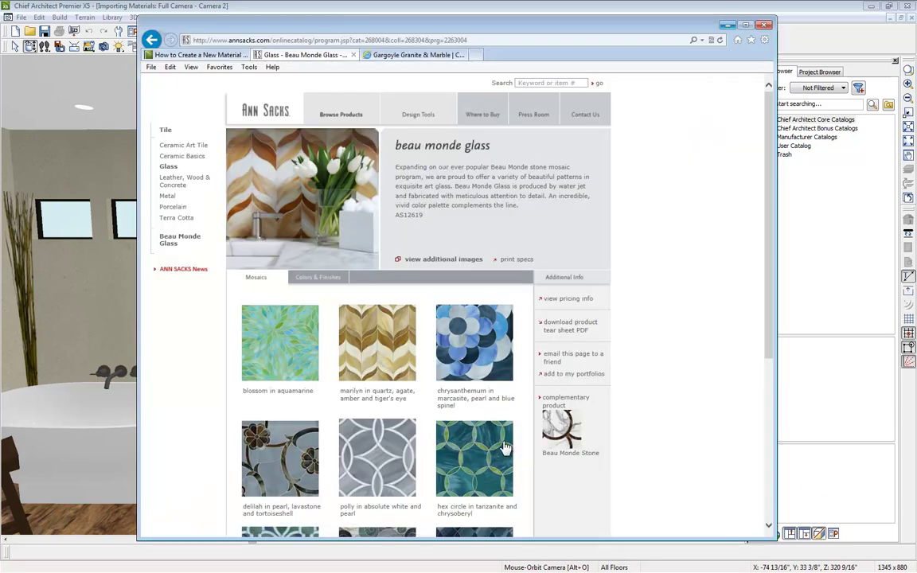
click(388, 367)
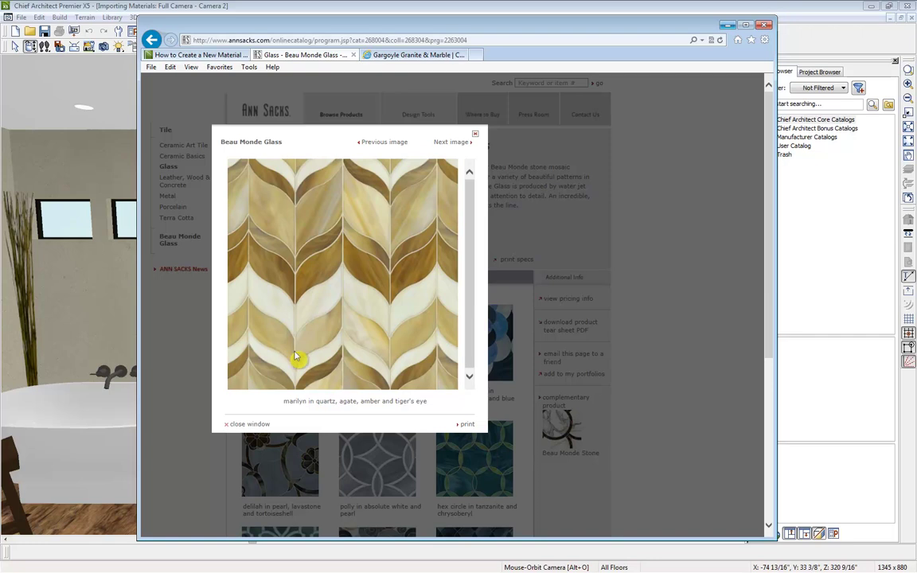
right_click(325, 313)
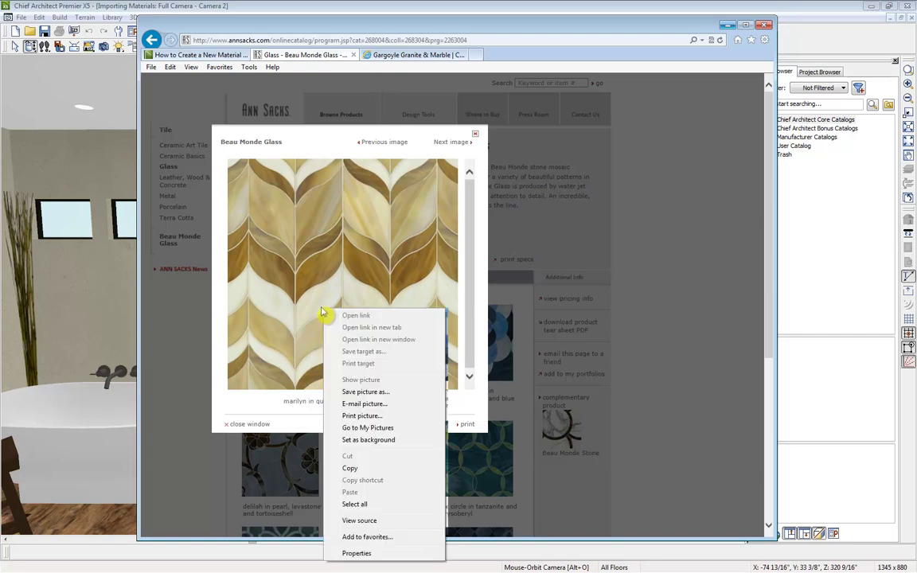
click(350, 469)
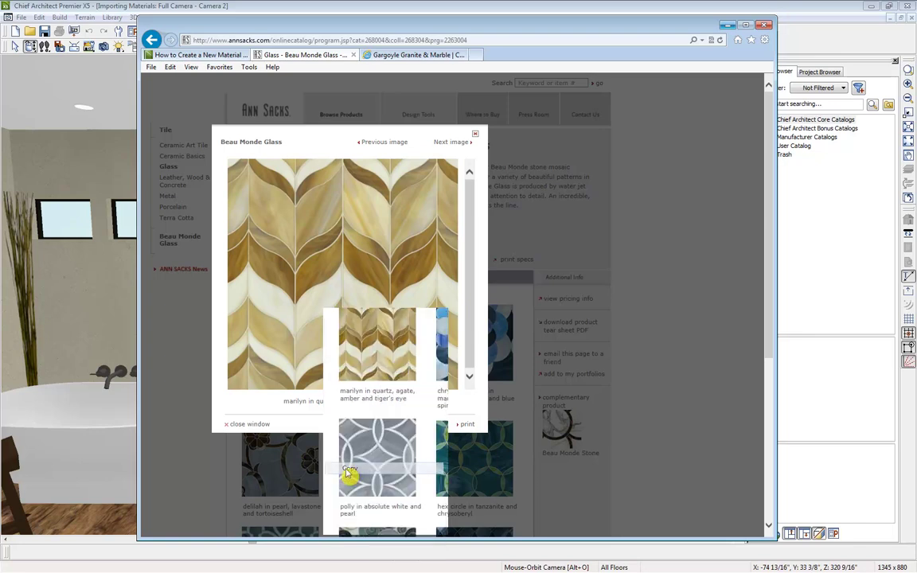
Switch to Paint, maximize its window and paste the copied mosaic picture onto the canvas
click(728, 26)
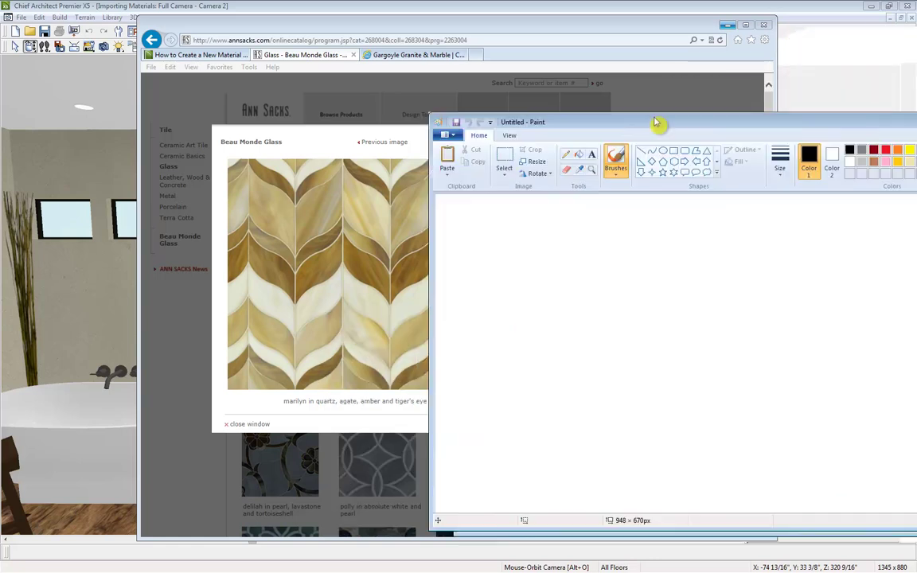
drag(660, 123, 508, 6)
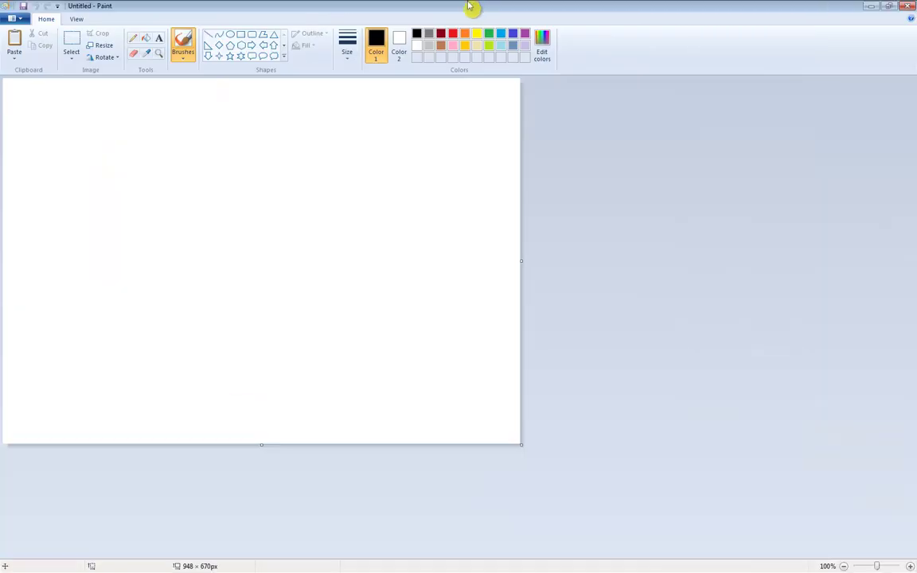
click(16, 41)
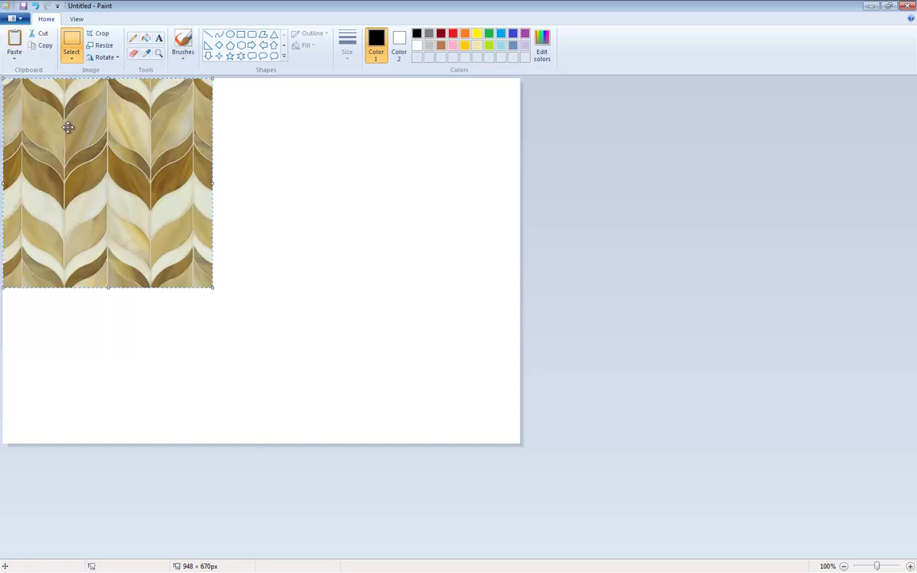
Copy a repeating section of about 315 × 325 px from the mosaic picture and paste it into a new image
ctrl+scroll(69, 127, up, 1)
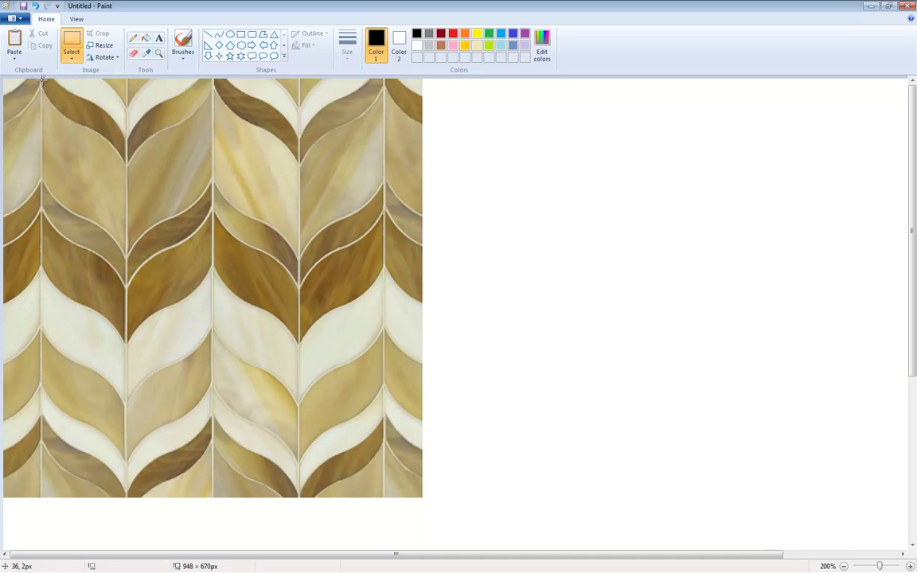
drag(42, 78, 384, 433)
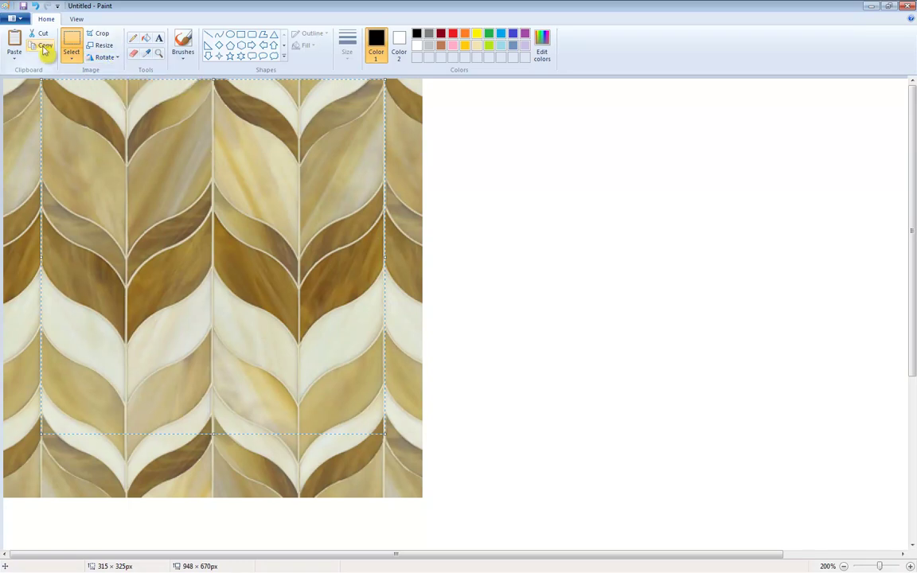
click(23, 24)
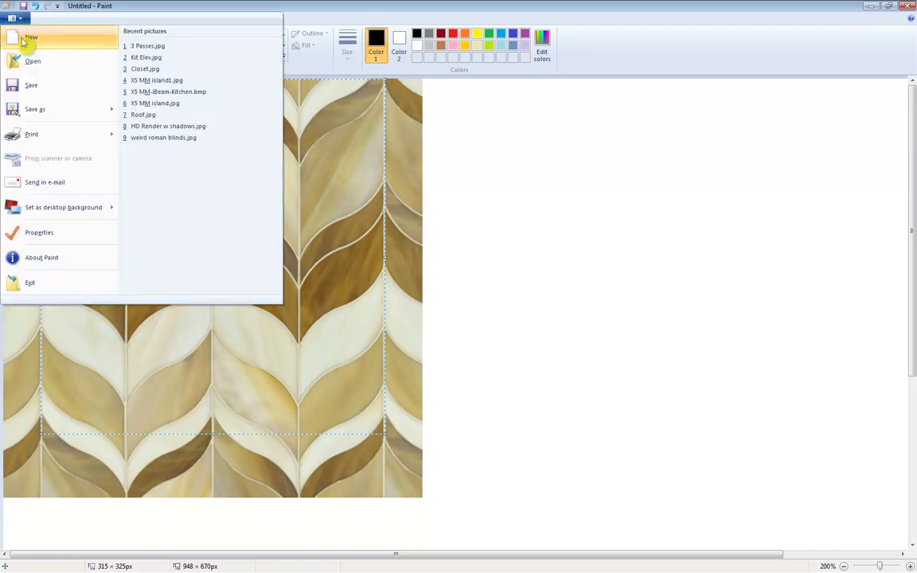
click(25, 38)
click(487, 296)
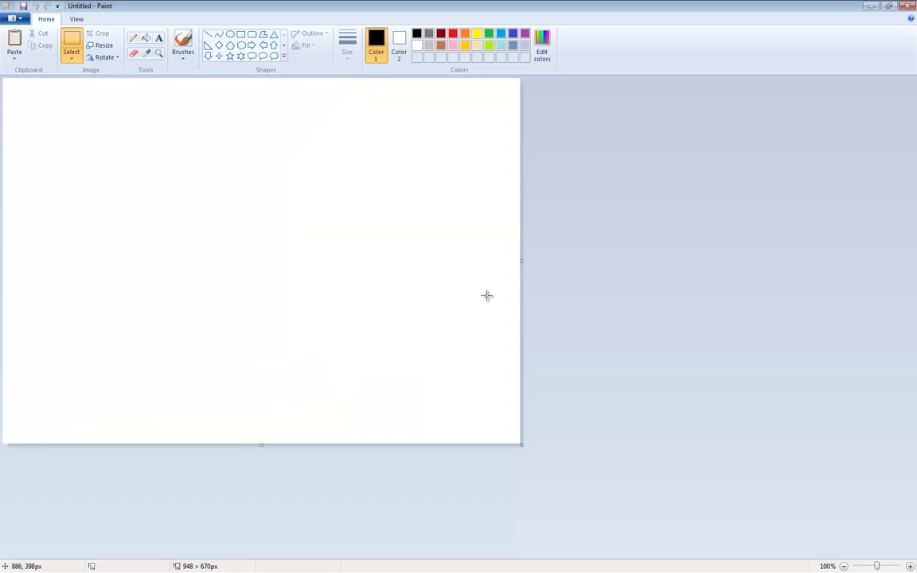
click(10, 45)
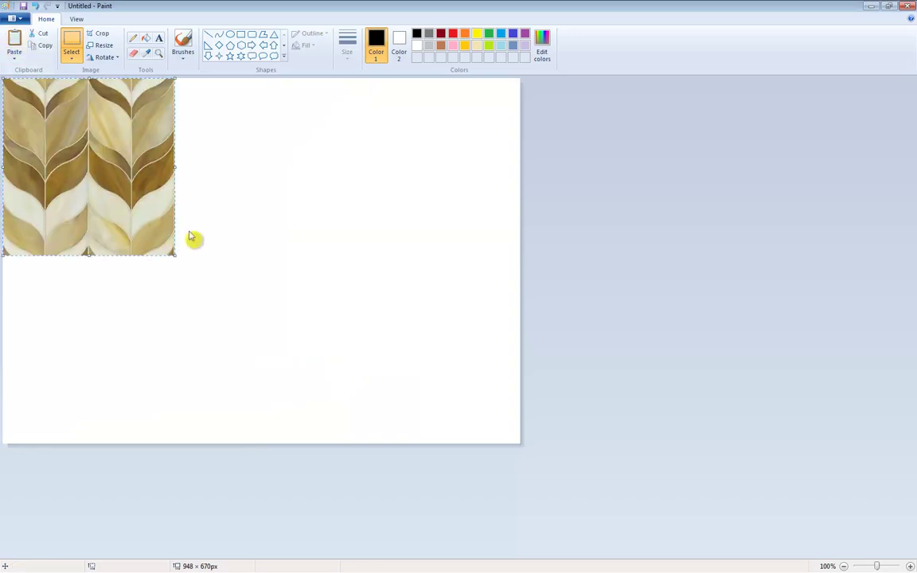
Shrink the canvas to the pasted pattern's edges, about 313 × 325 px, removing all the white area
right_click(301, 233)
click(520, 260)
drag(521, 261, 175, 264)
drag(90, 443, 99, 256)
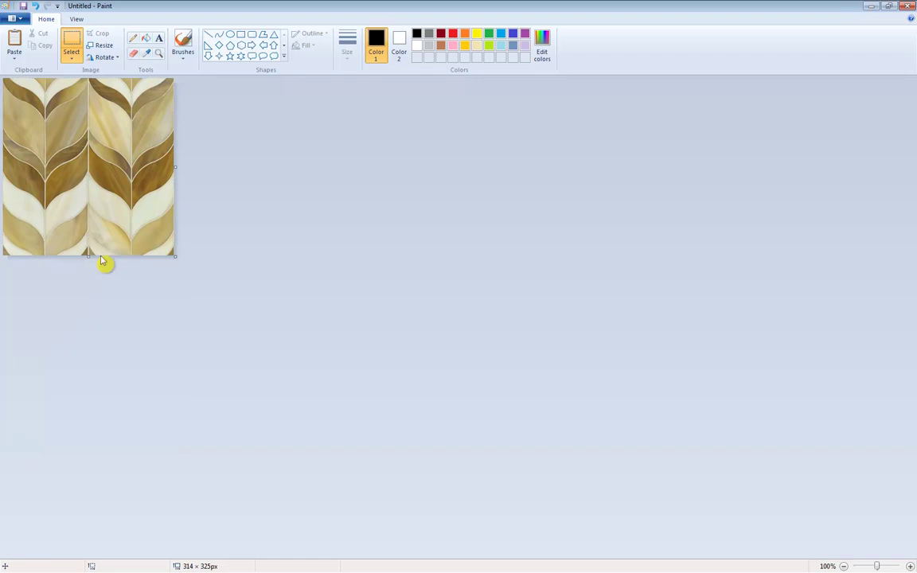
ctrl+scroll(88, 227, up, 1)
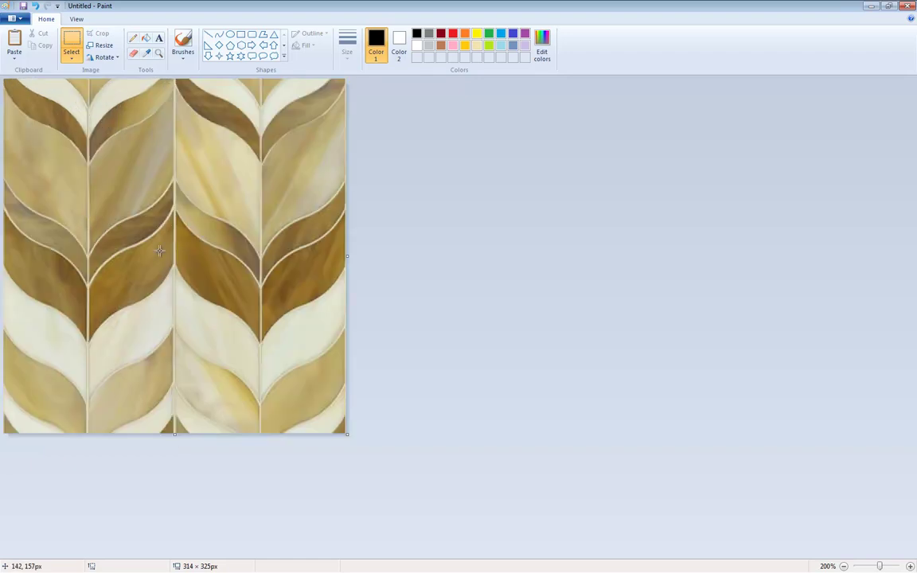
drag(348, 257, 344, 258)
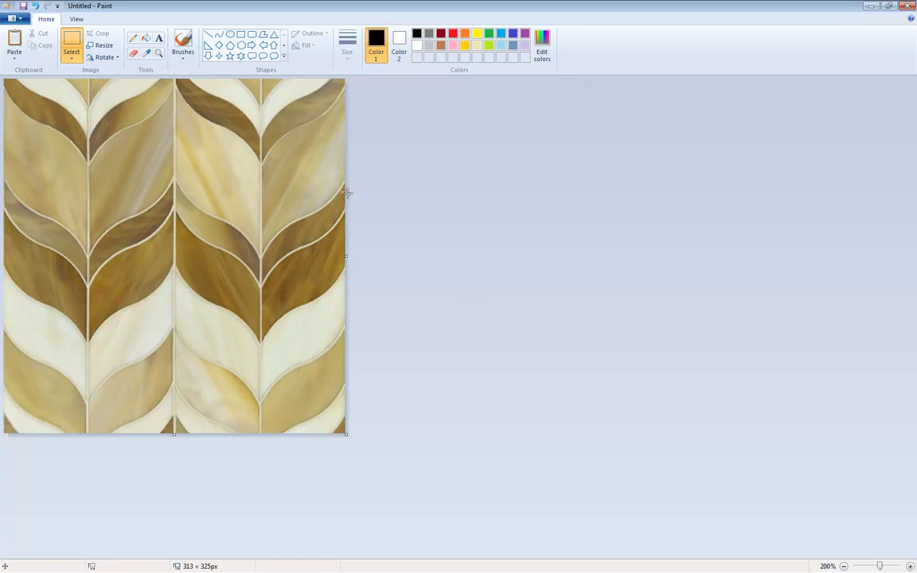
Save the picture to the Desktop as PNG named "Beau Monde Glass - Marilyn", copying the product name from the tile web page
click(10, 18)
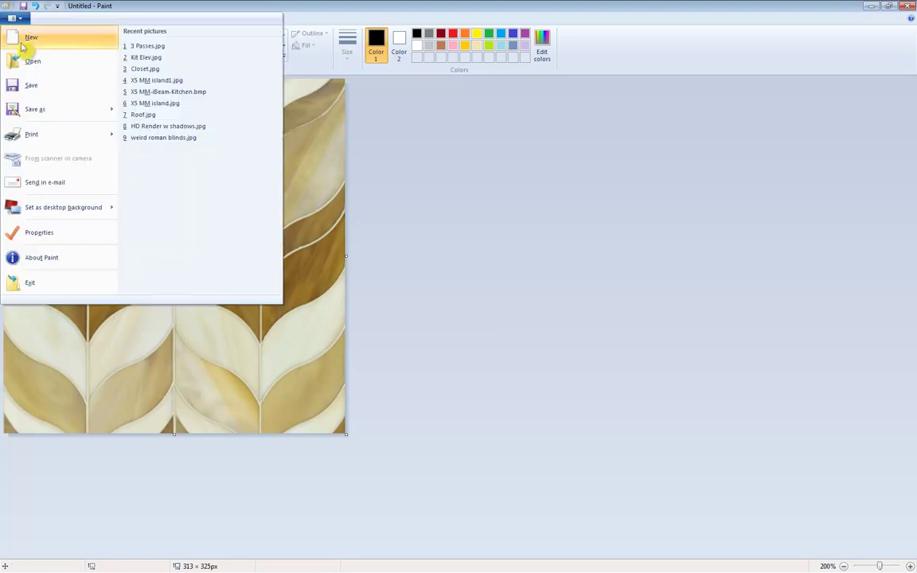
click(36, 87)
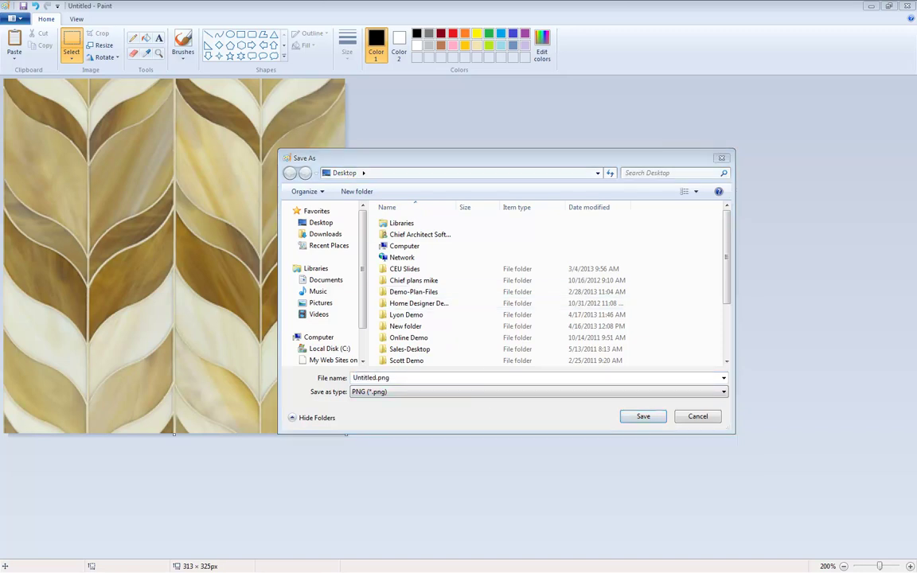
key(alt+Tab)
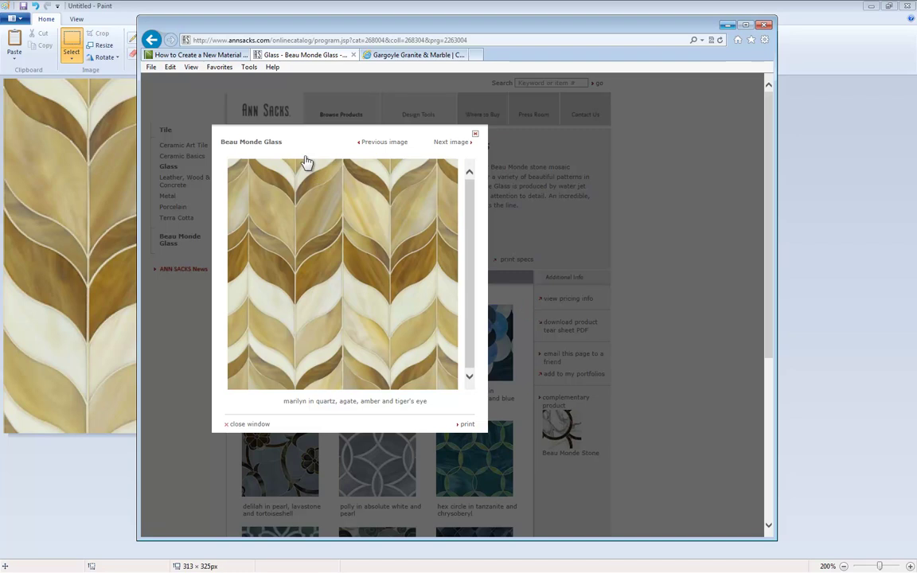
drag(285, 146, 209, 145)
key(ctrl+c)
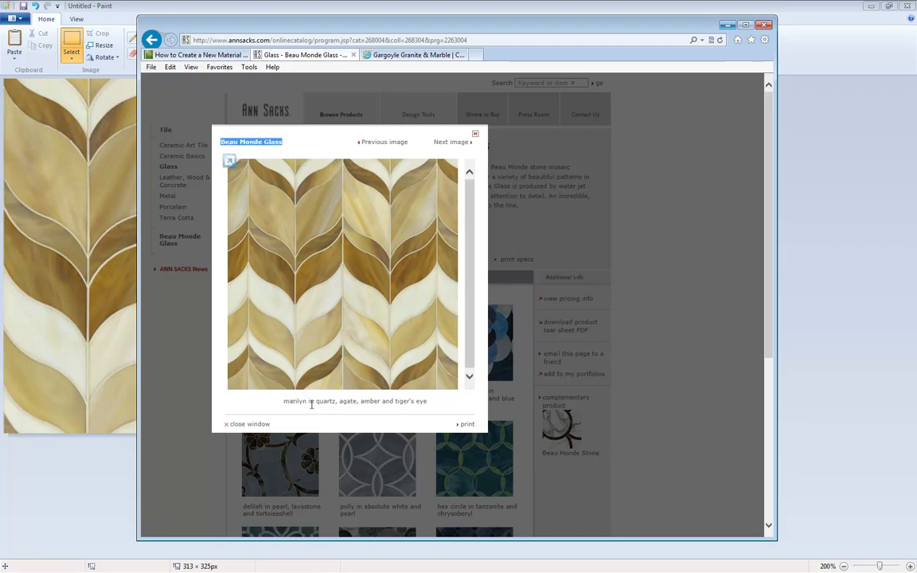
click(727, 25)
key(ctrl+v)
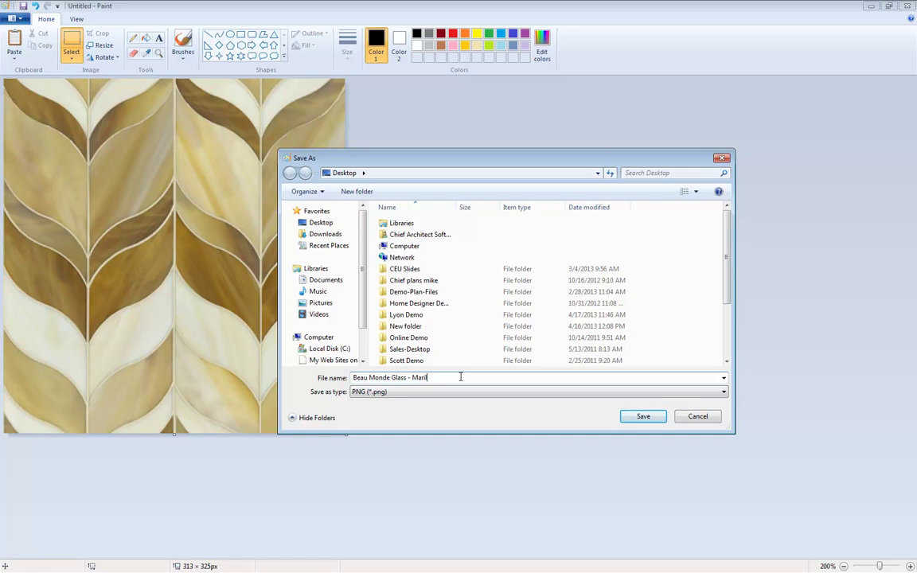
click(642, 416)
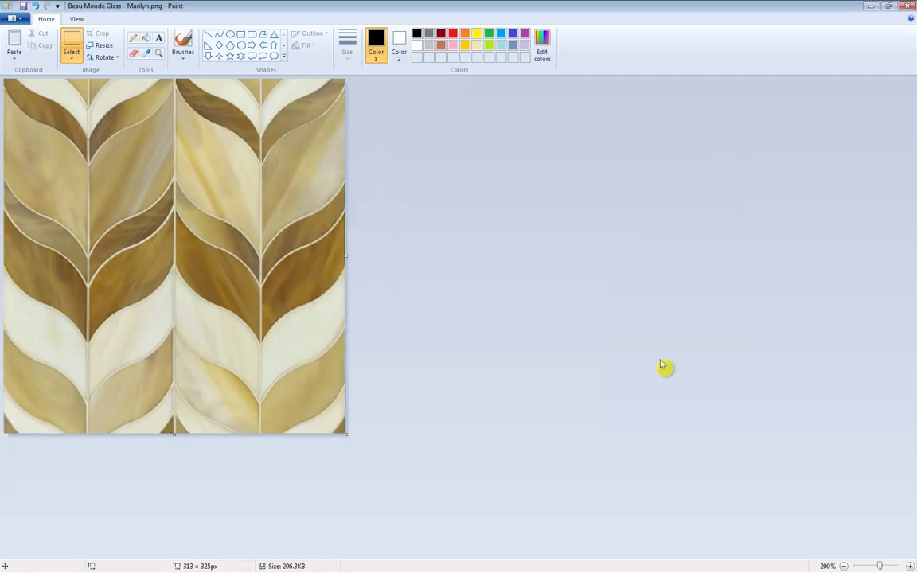
Switch to Chief Architect and start a new material in the User Catalog named "Beau Monde Glass - Marilyn"
click(872, 6)
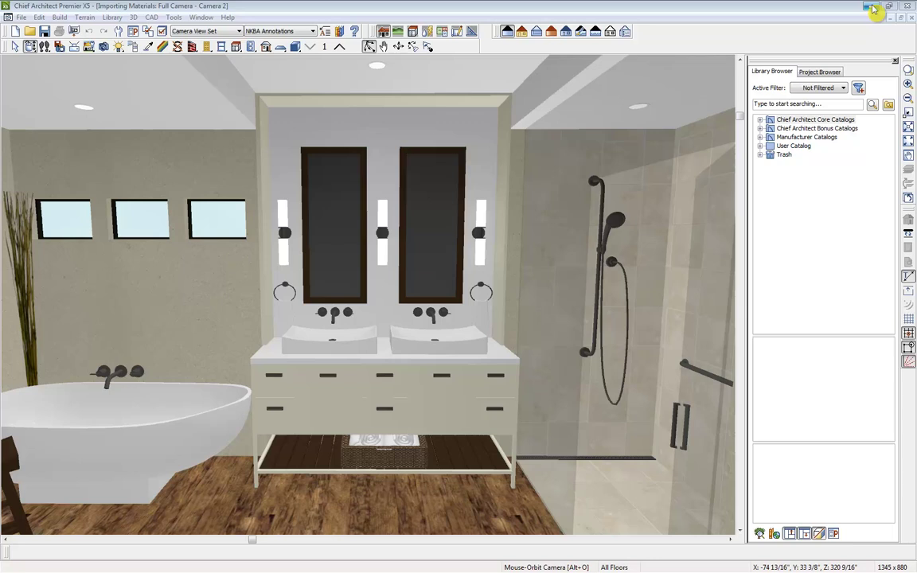
right_click(772, 148)
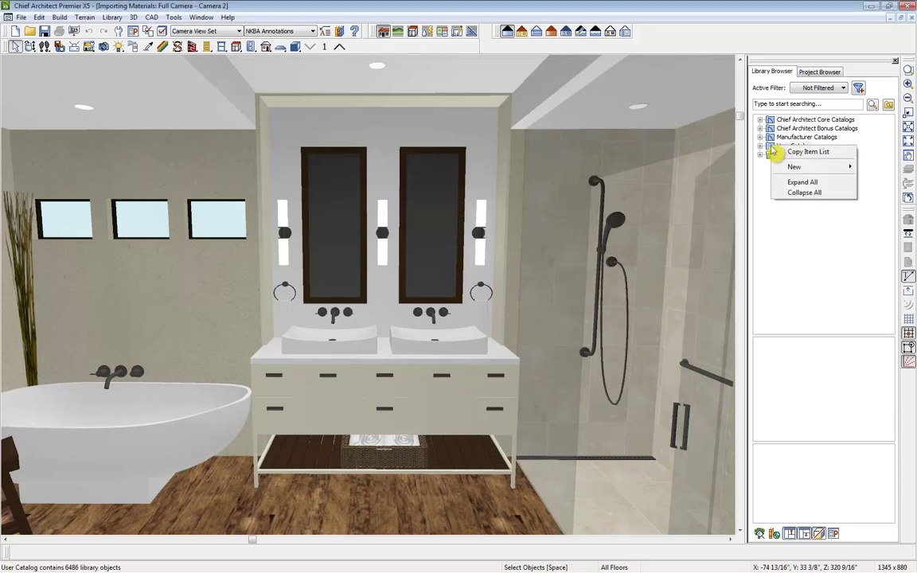
mouse_move(786, 169)
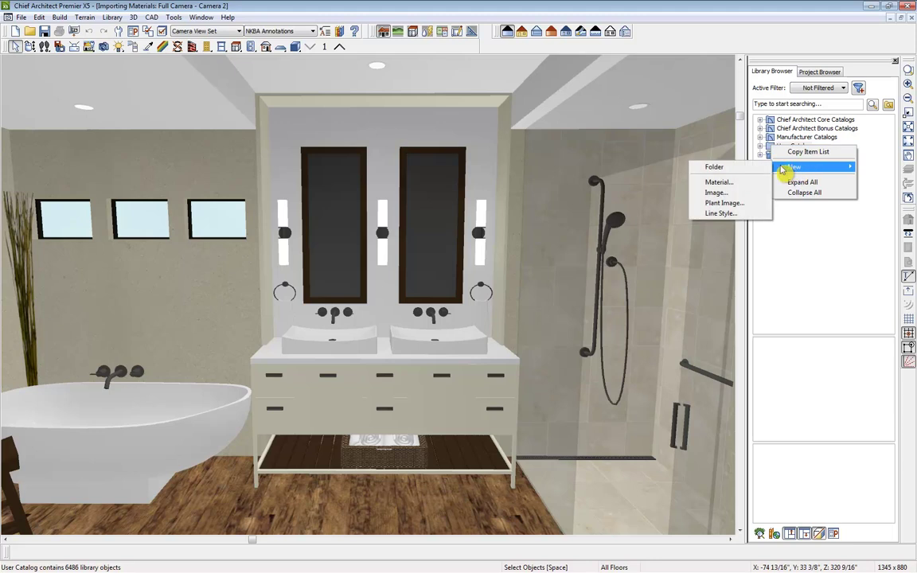
click(718, 184)
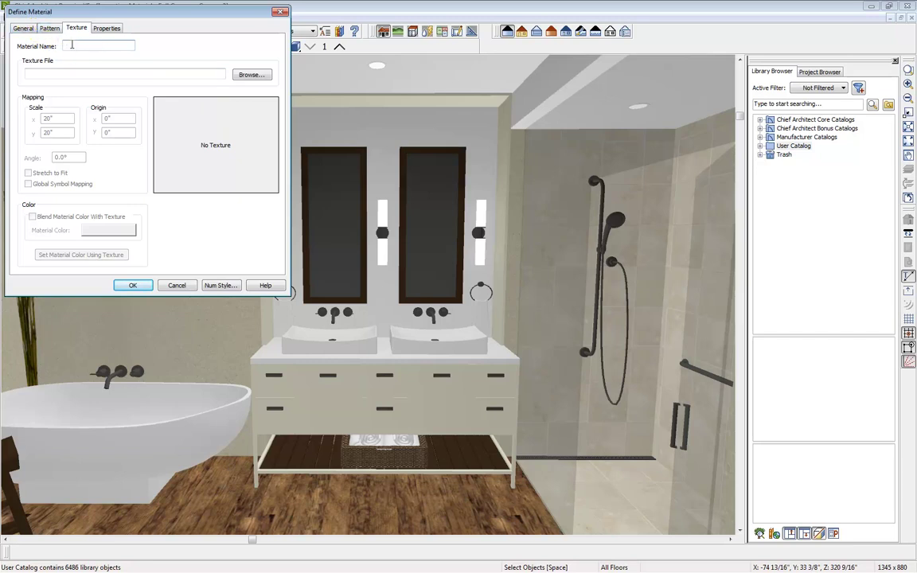
key(ctrl+v)
text(- Marilyn)
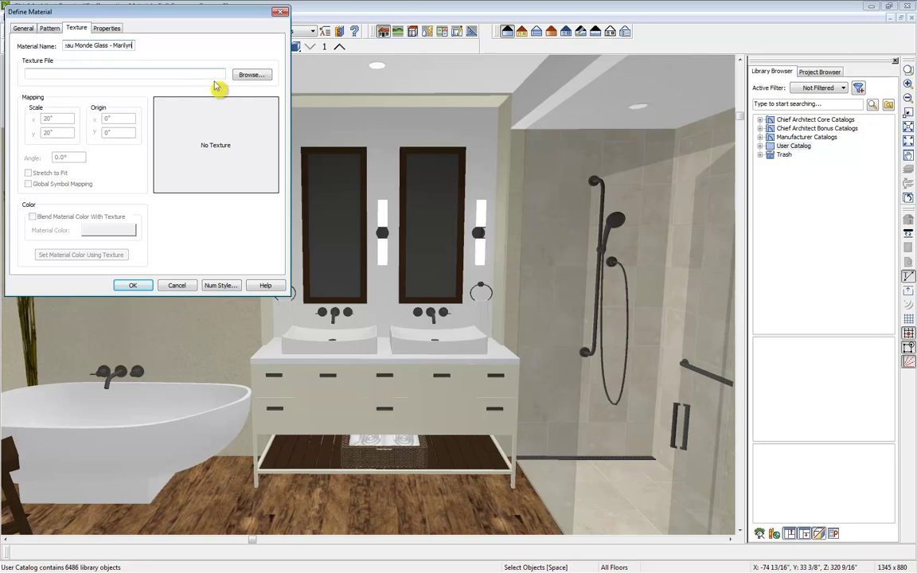
Load Beau Monde Glass - Marilyn.png from the Desktop as the material's texture and set its scale to 16" in x and y
click(251, 74)
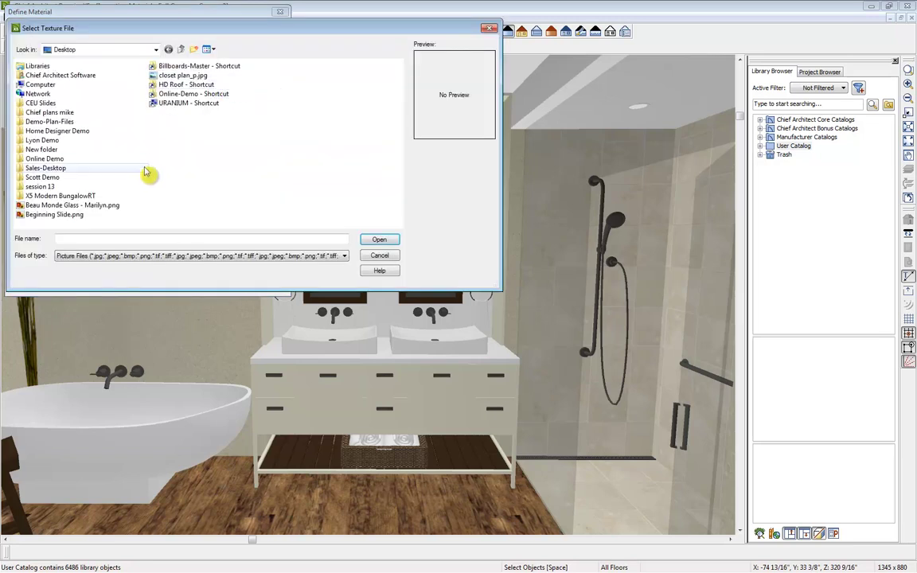
click(110, 206)
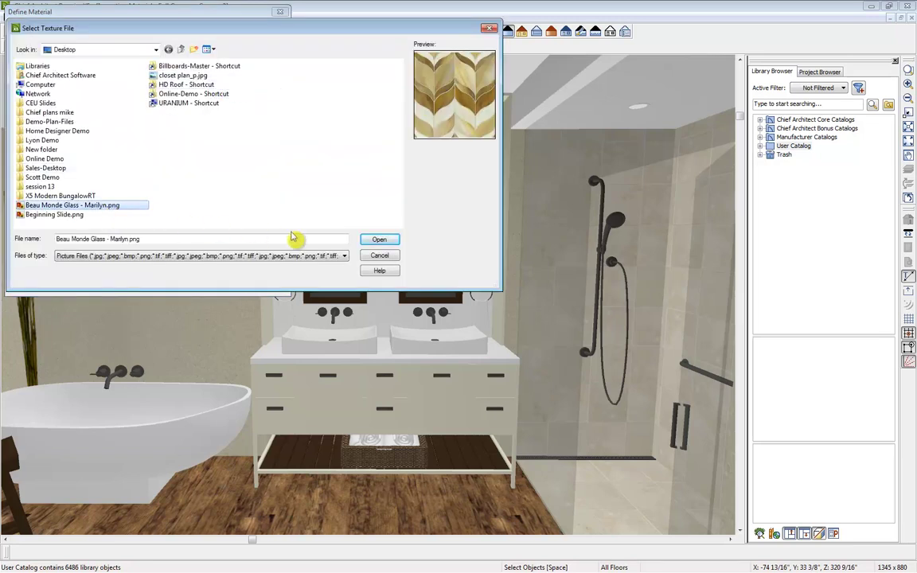
click(380, 239)
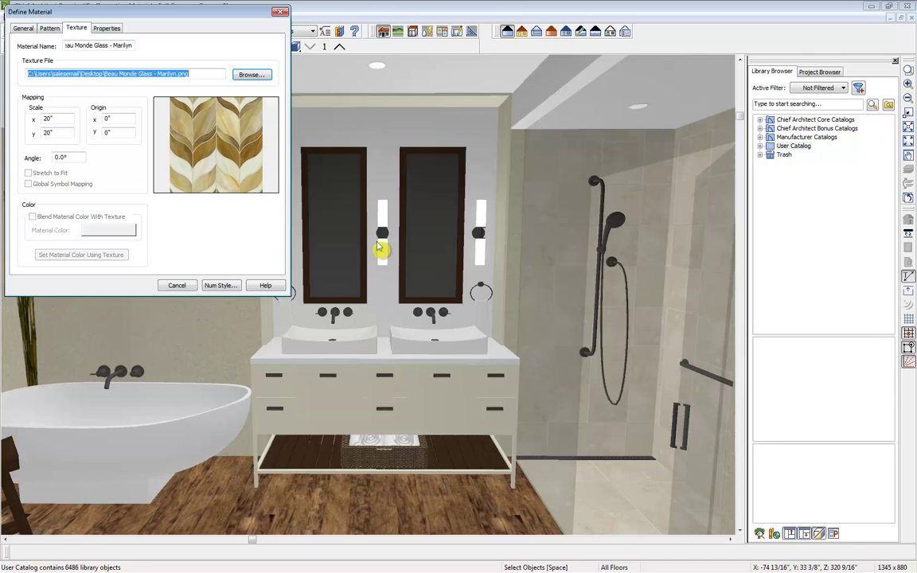
click(46, 116)
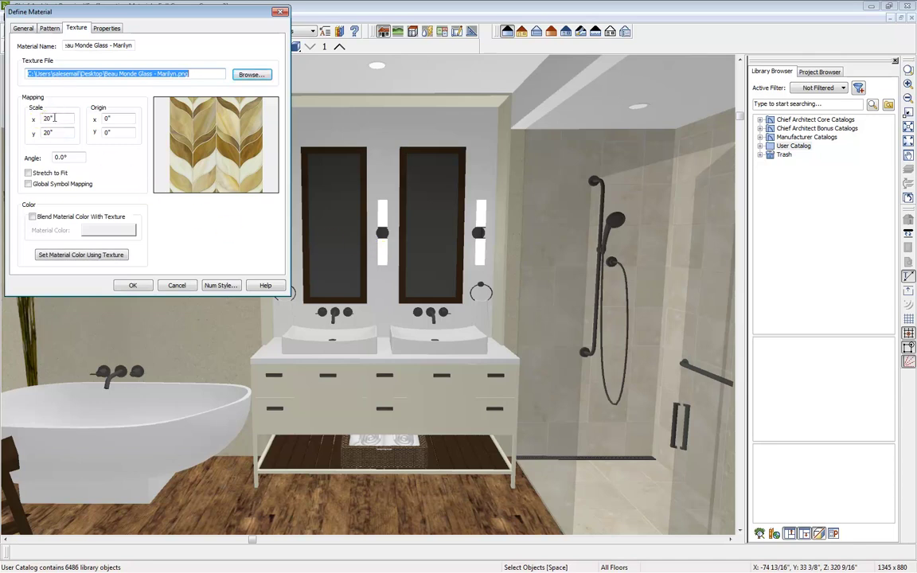
double_click(44, 118)
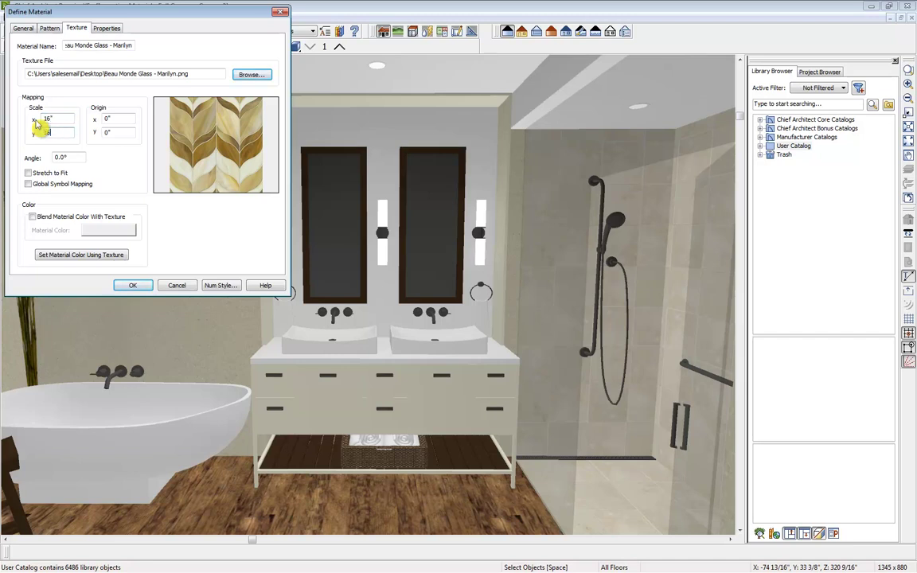
click(96, 120)
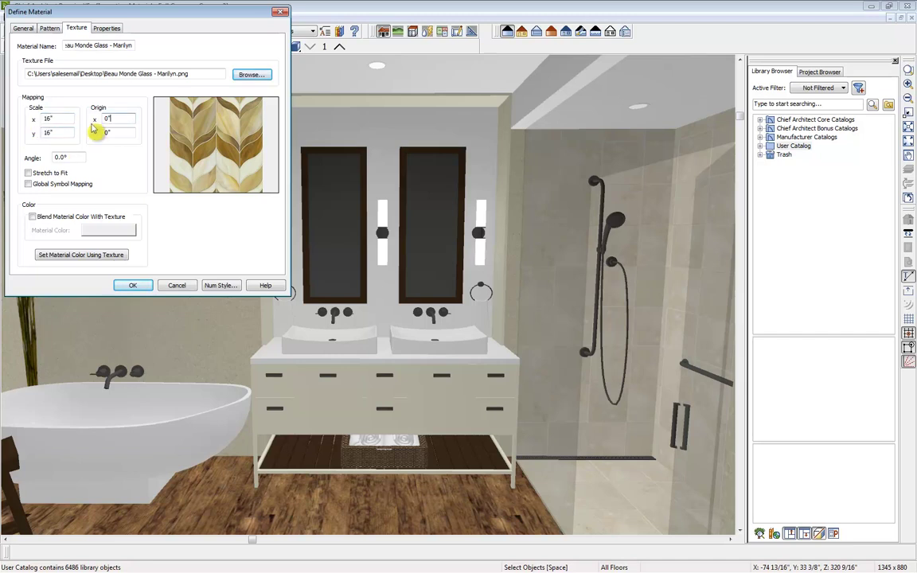
Set the material's pattern type to Tile with a height and length of 16", and save the material
click(51, 30)
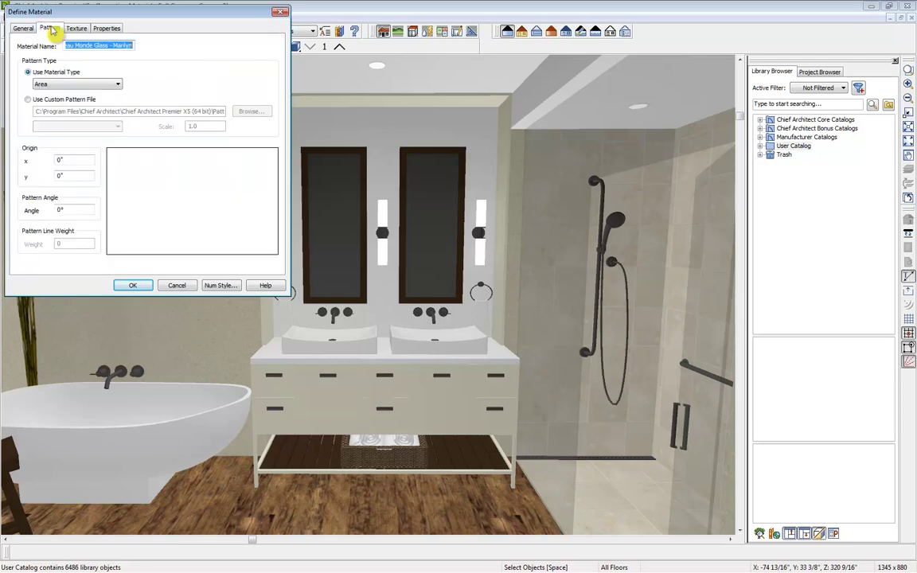
click(66, 85)
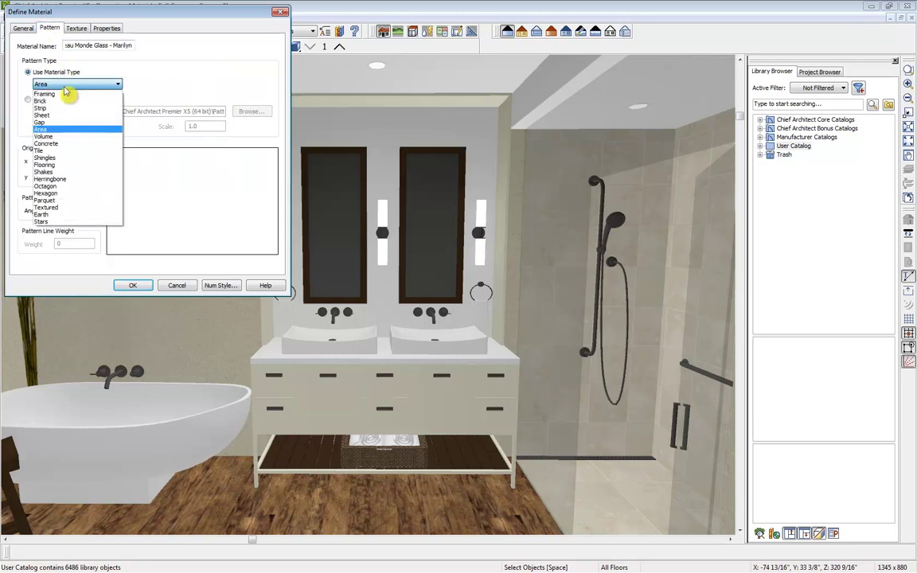
click(67, 149)
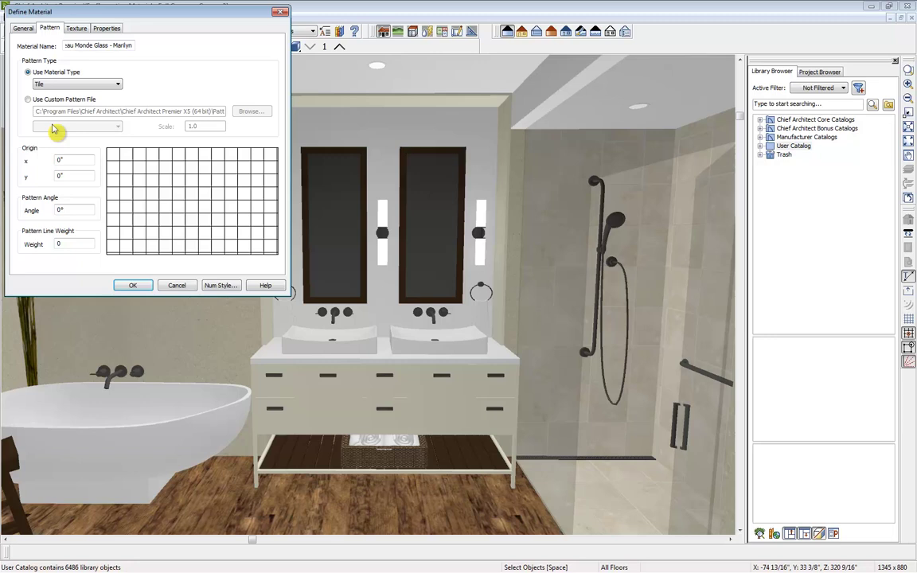
click(24, 28)
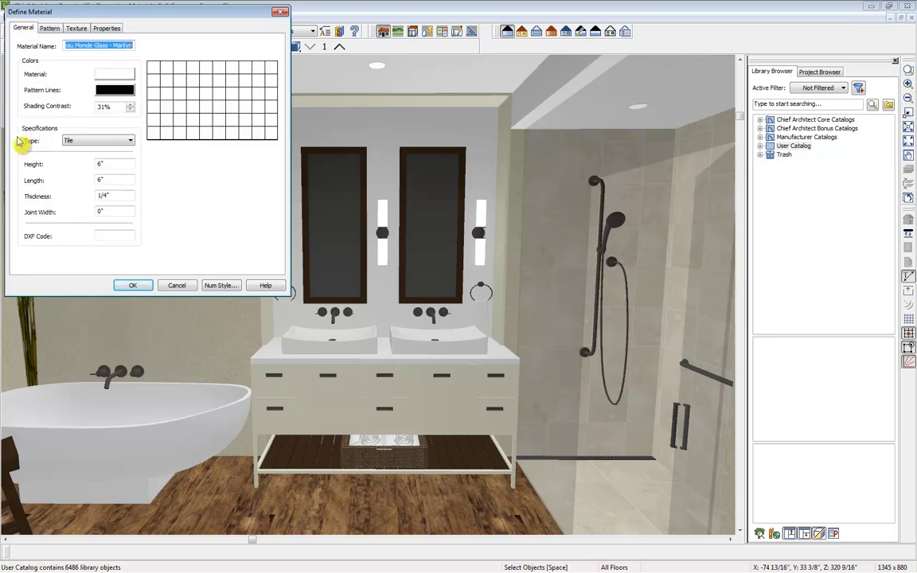
click(95, 165)
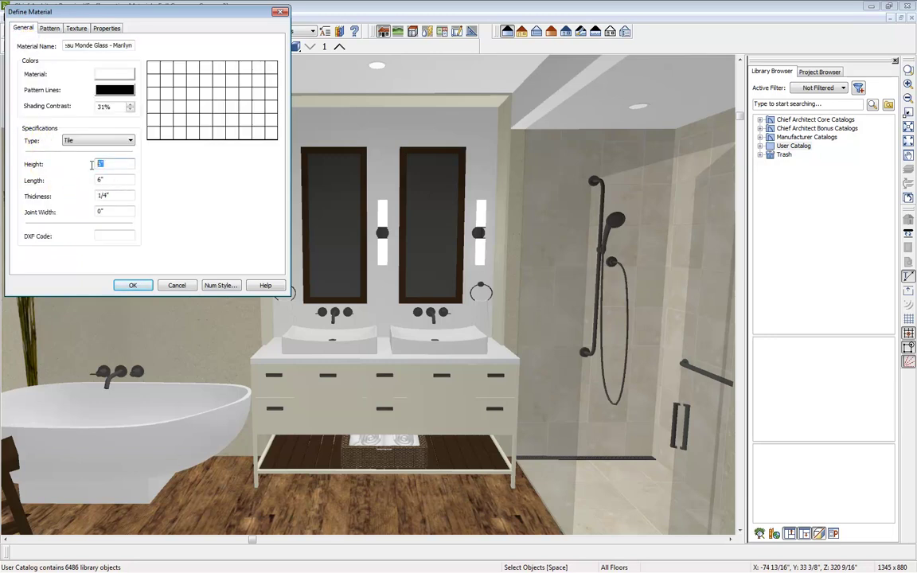
text(16)
key(Tab)
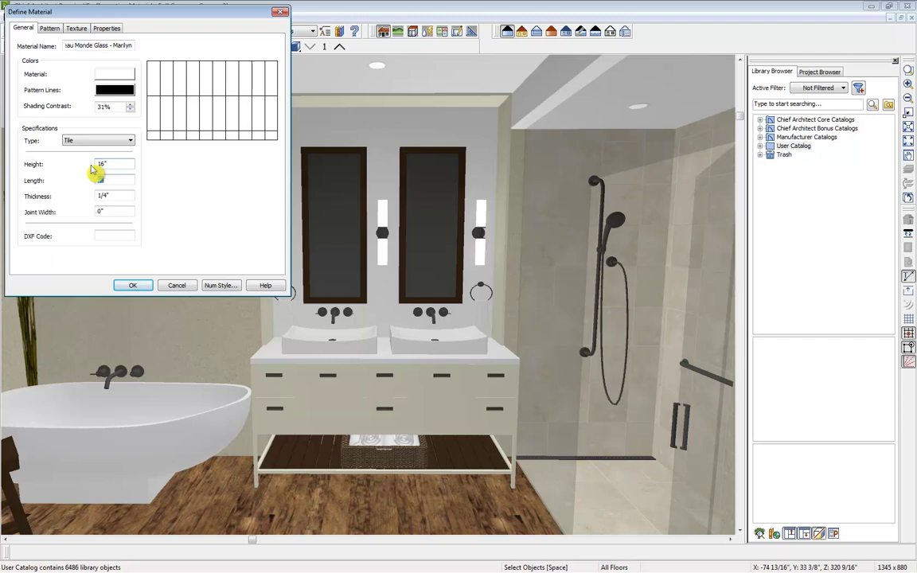
key(Tab)
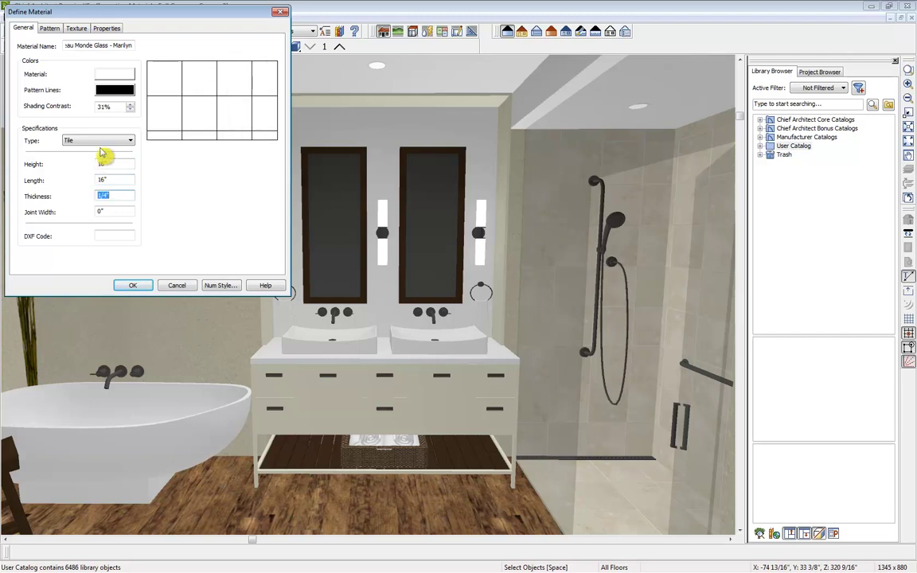
click(135, 290)
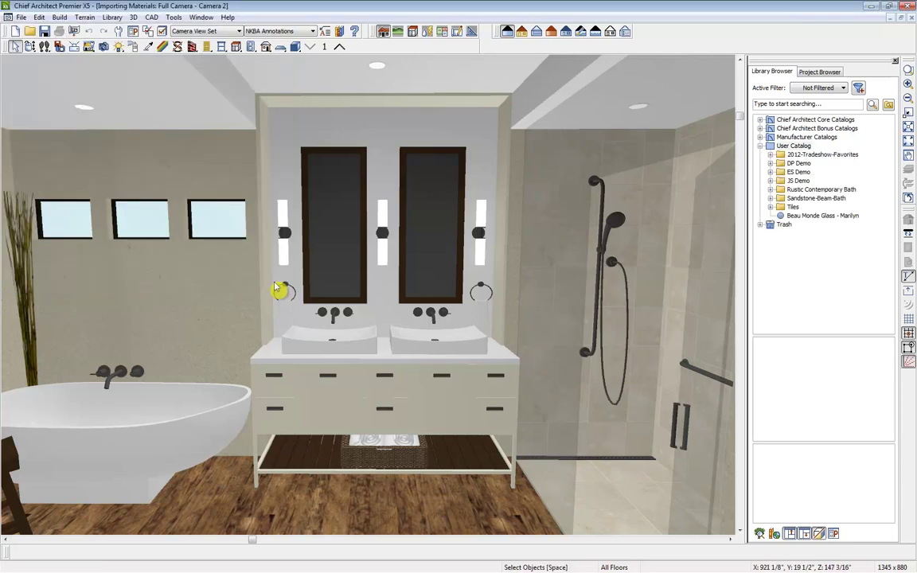
Paint the Beau Monde Glass - Marilyn material onto the wall behind the two vanity mirrors
click(809, 216)
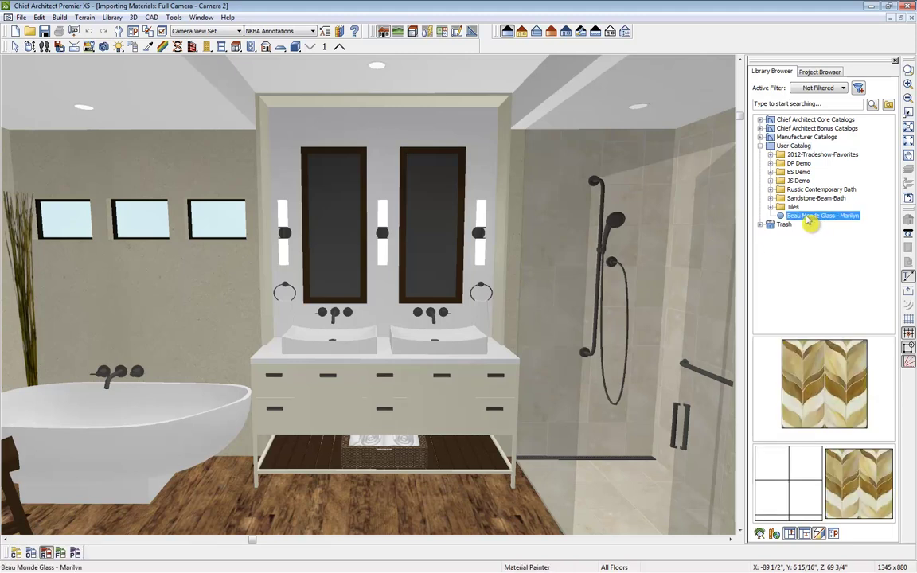
click(477, 128)
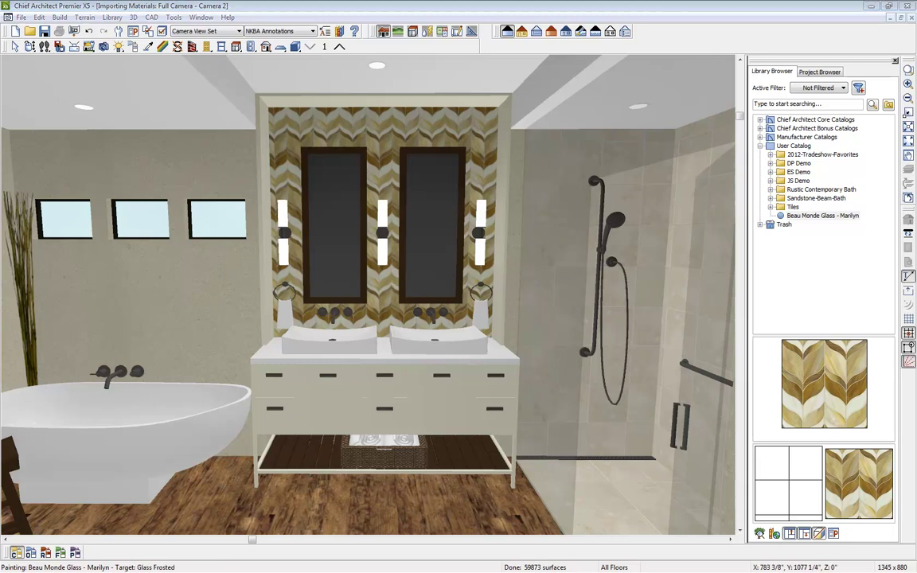
Switch to the browser, enlarge the Persa stone picture and save it to the Desktop as a JPEG named "persa granite"
key(alt+Tab)
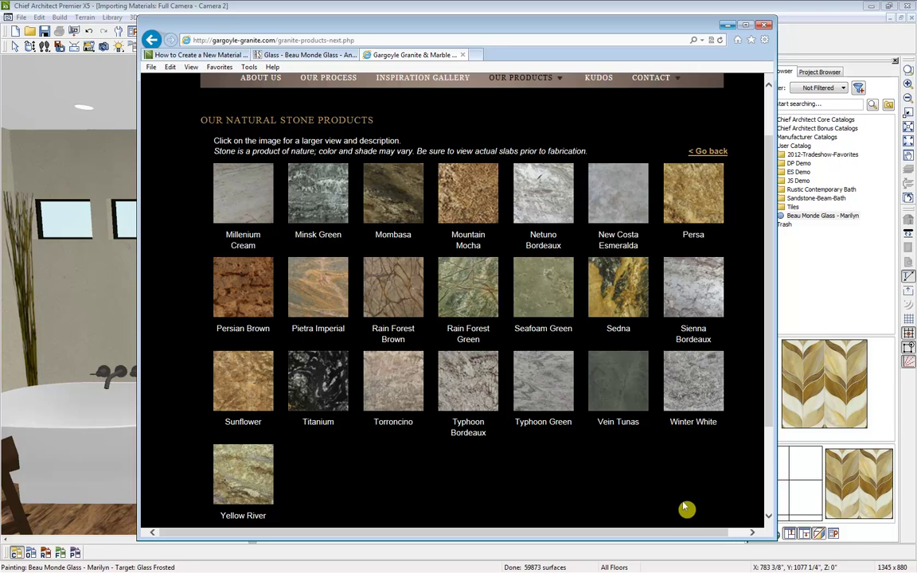
click(698, 204)
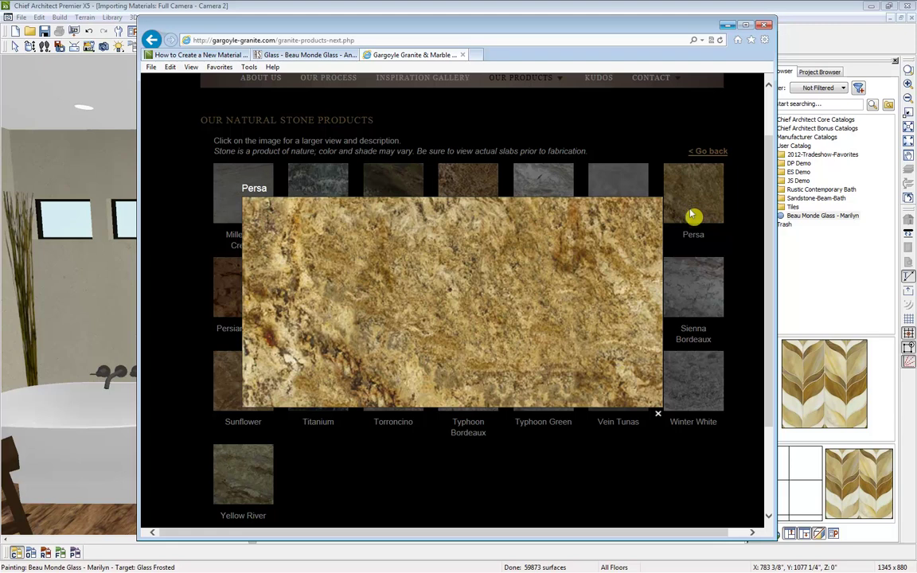
right_click(584, 283)
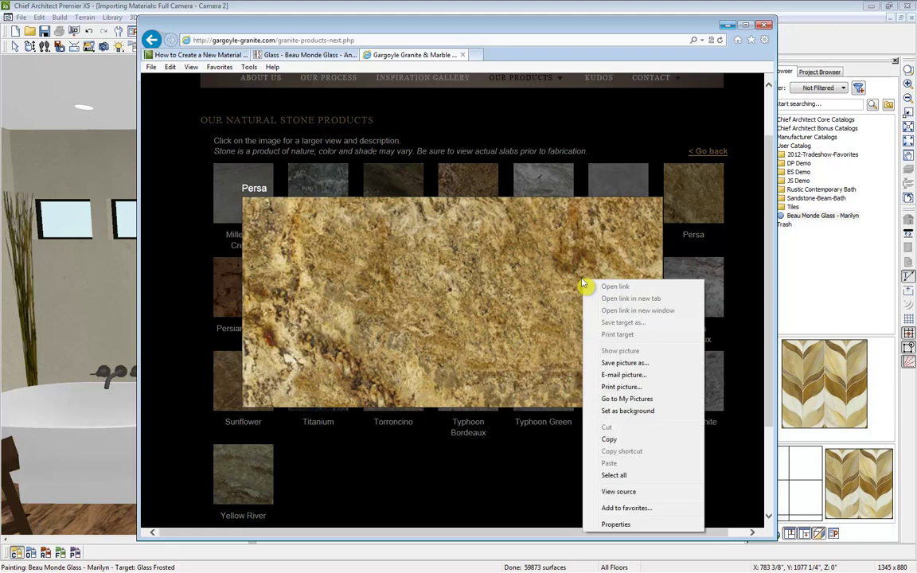
click(622, 363)
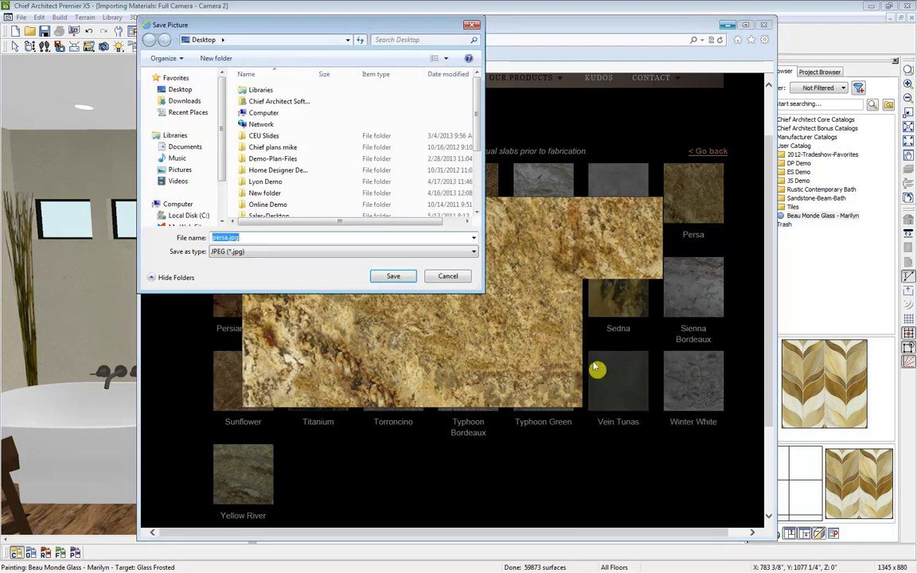
click(248, 238)
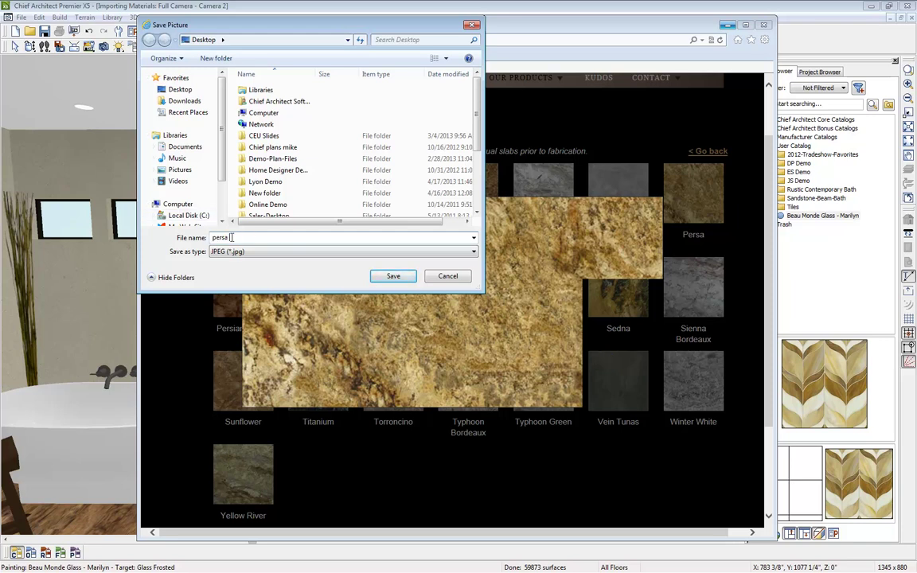
text(granite)
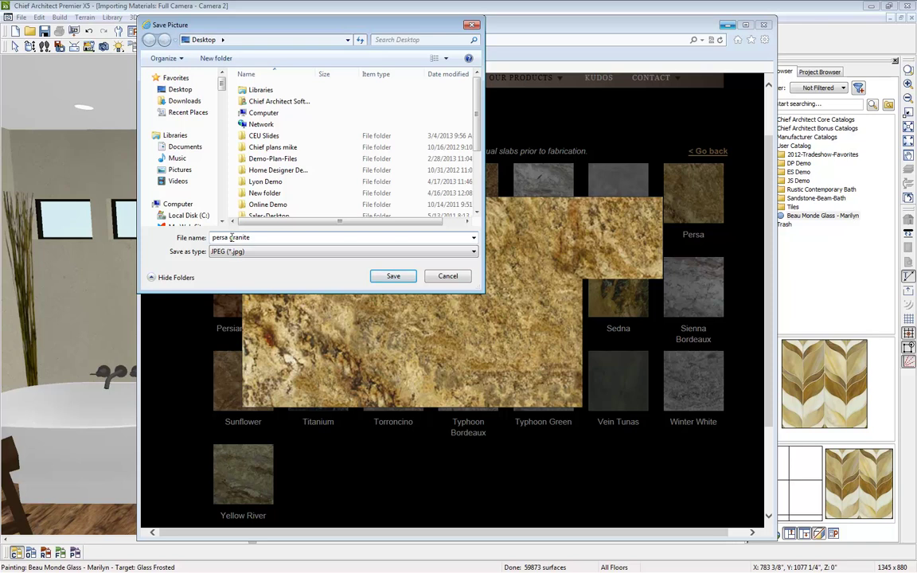
click(393, 277)
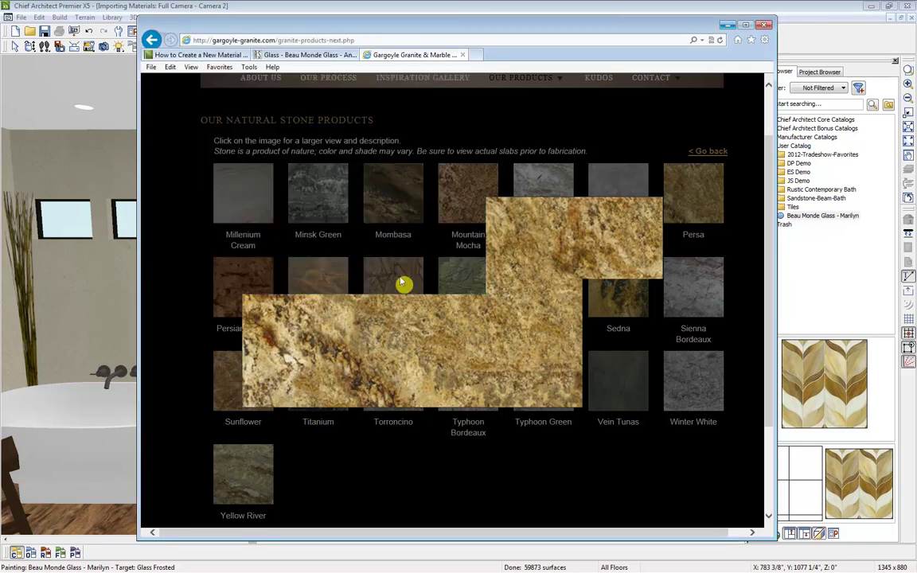
Return to Chief Architect and start a new material in the User Catalog named "Persa Granite"
click(727, 26)
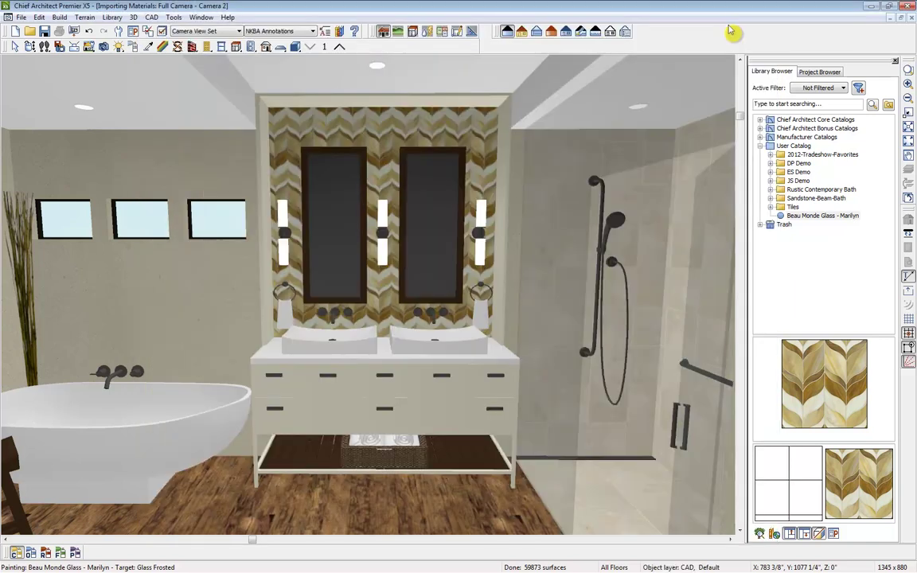
click(797, 147)
right_click(797, 150)
mouse_move(789, 169)
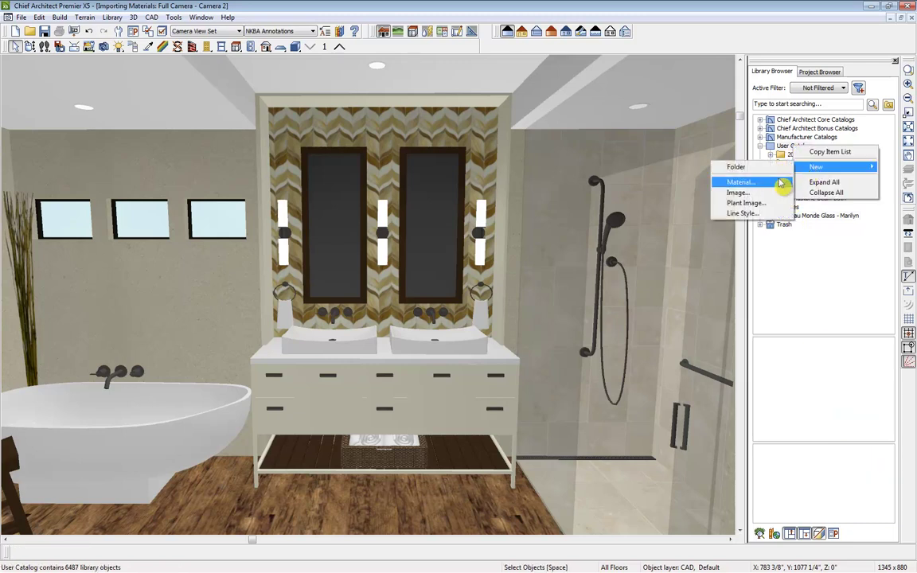
click(686, 183)
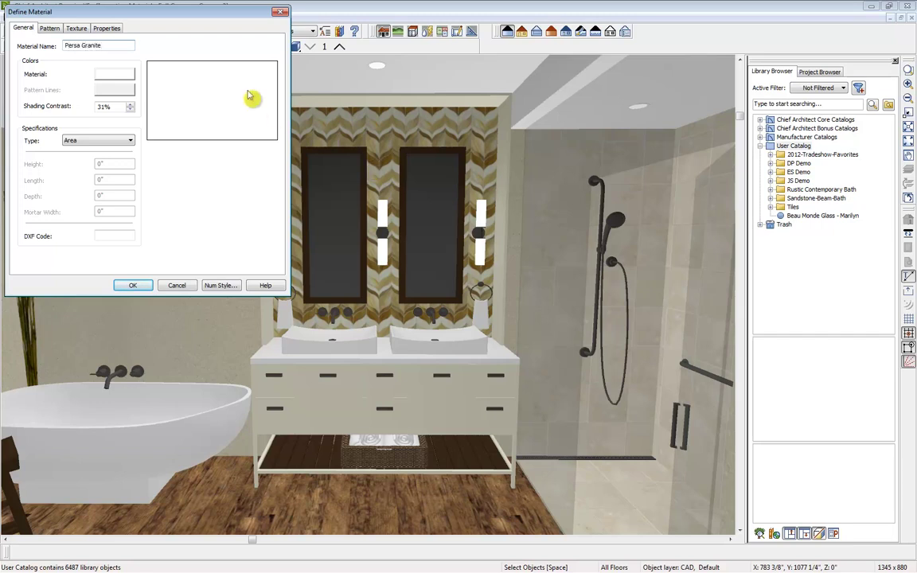
Load persa granite.jpg from the Desktop as the material's texture, enable Stretch to Fit, and save the material
click(50, 28)
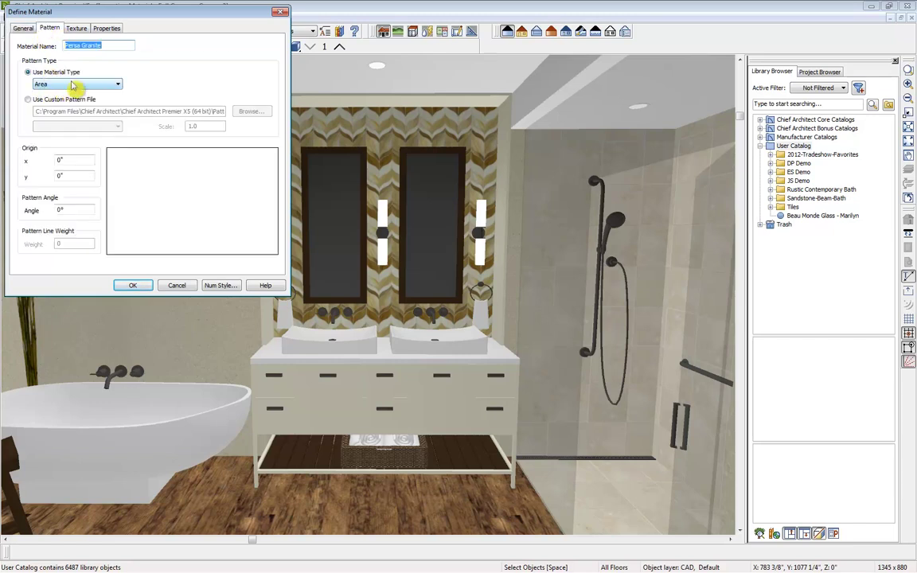
click(76, 28)
click(249, 75)
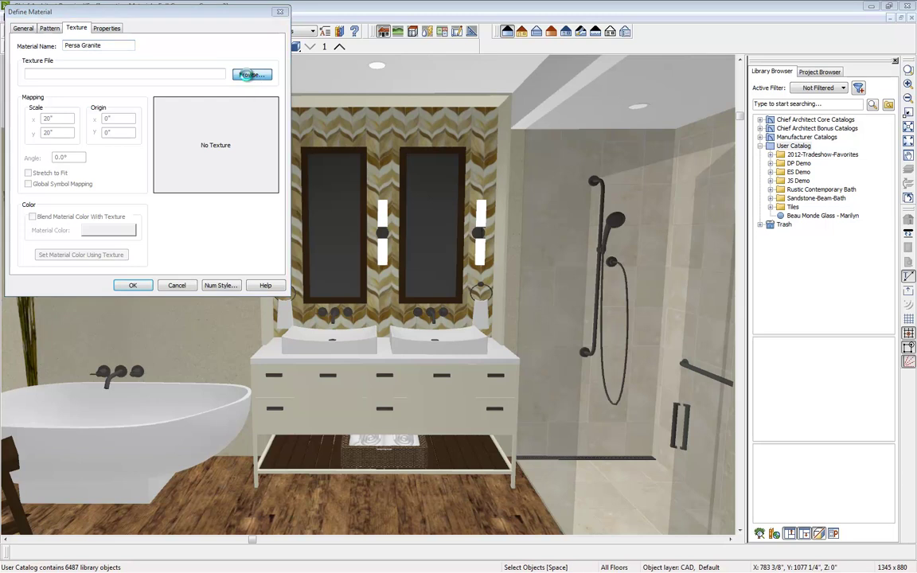
click(231, 104)
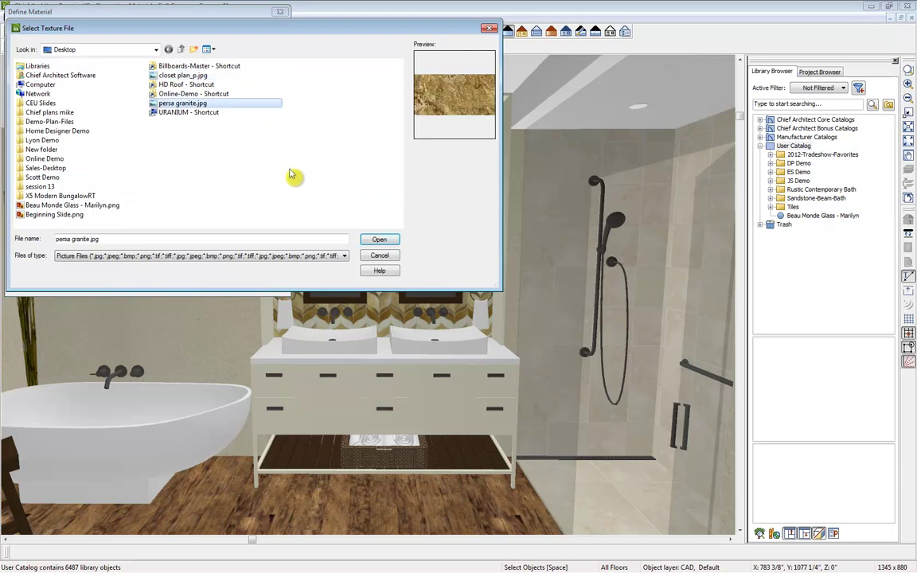
click(380, 239)
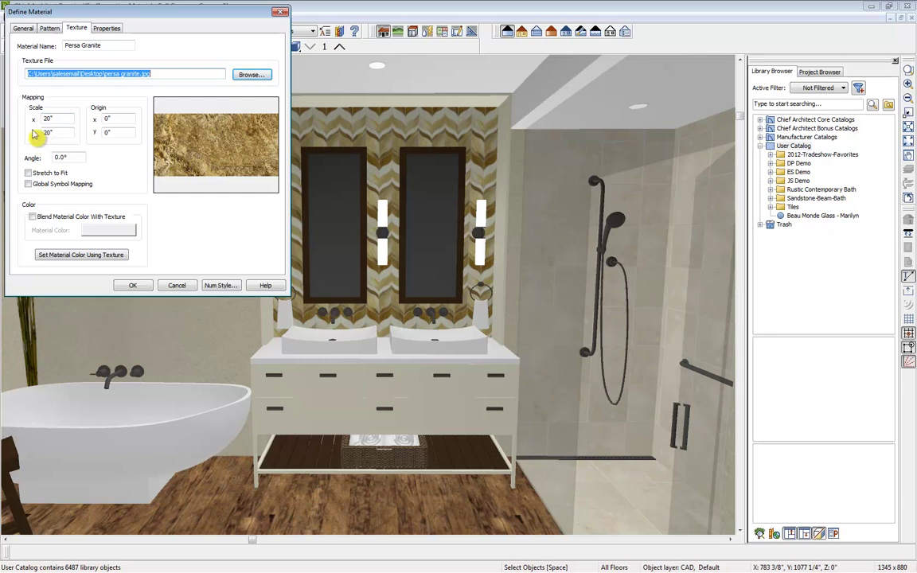
click(29, 174)
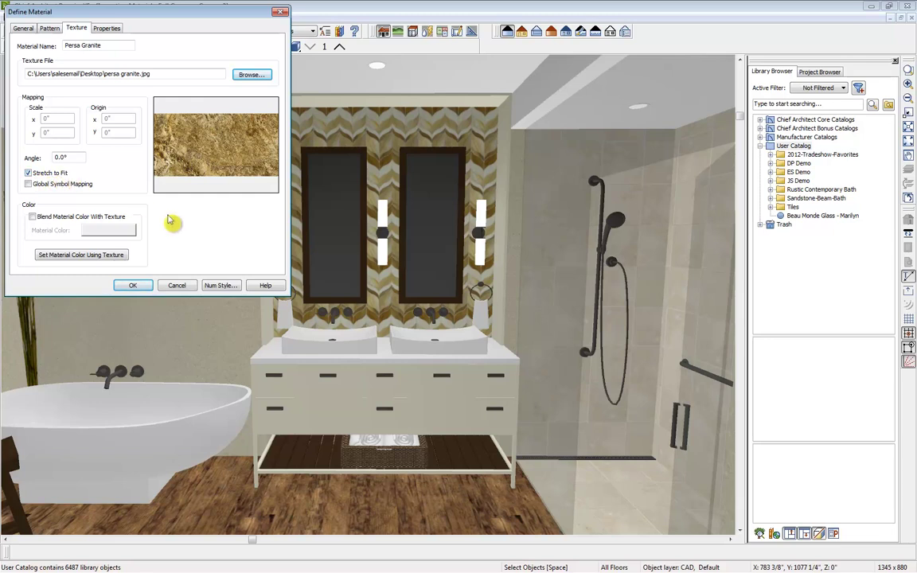
click(129, 287)
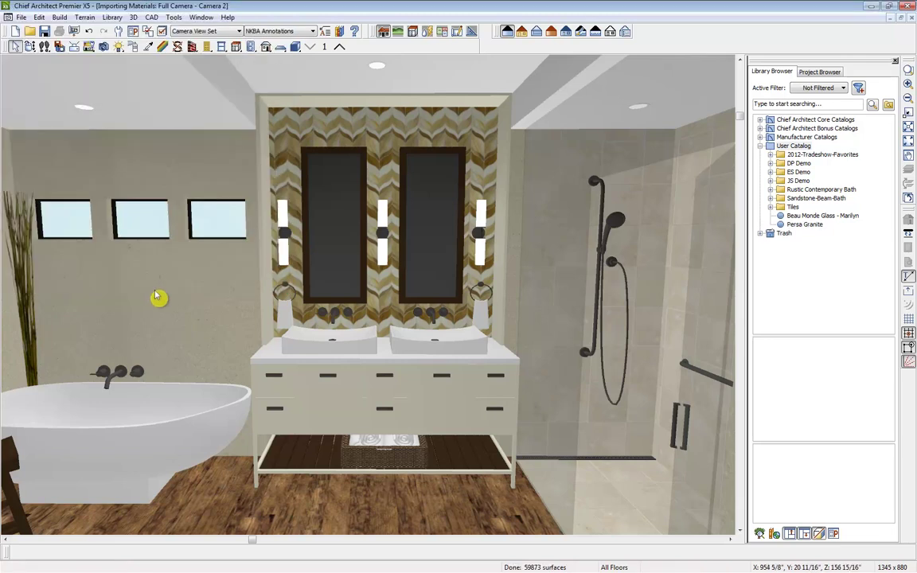
Paint the Persa Granite material onto the vanity countertop using the Material Painter's room mode
click(802, 225)
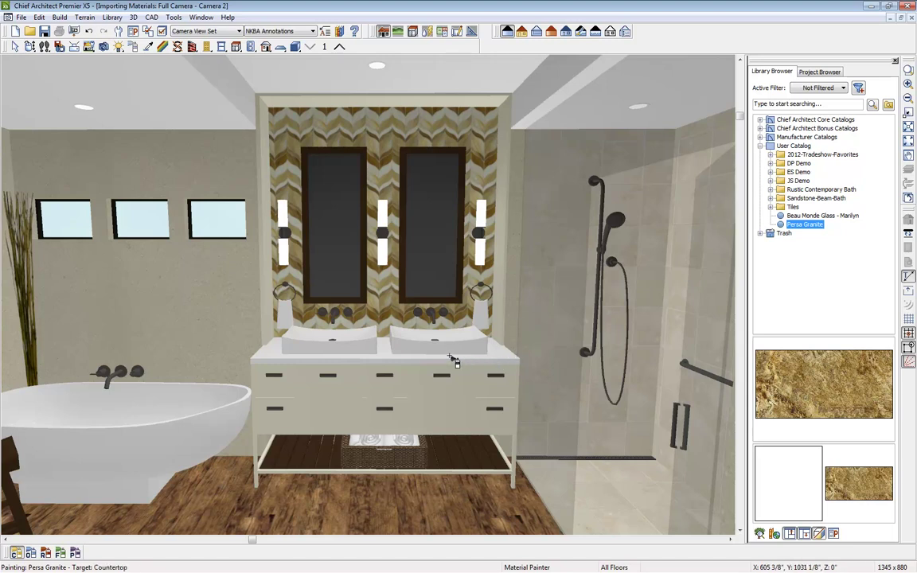
click(46, 555)
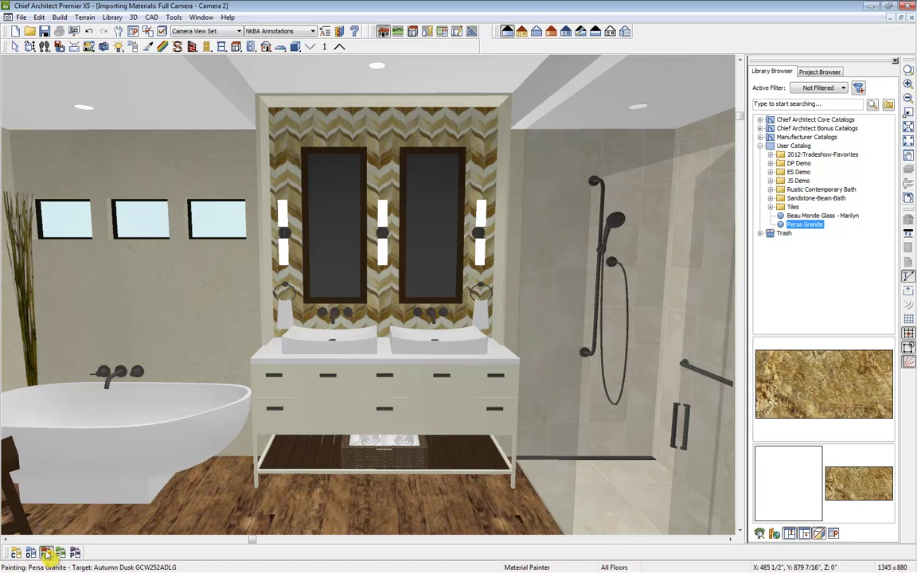
click(280, 360)
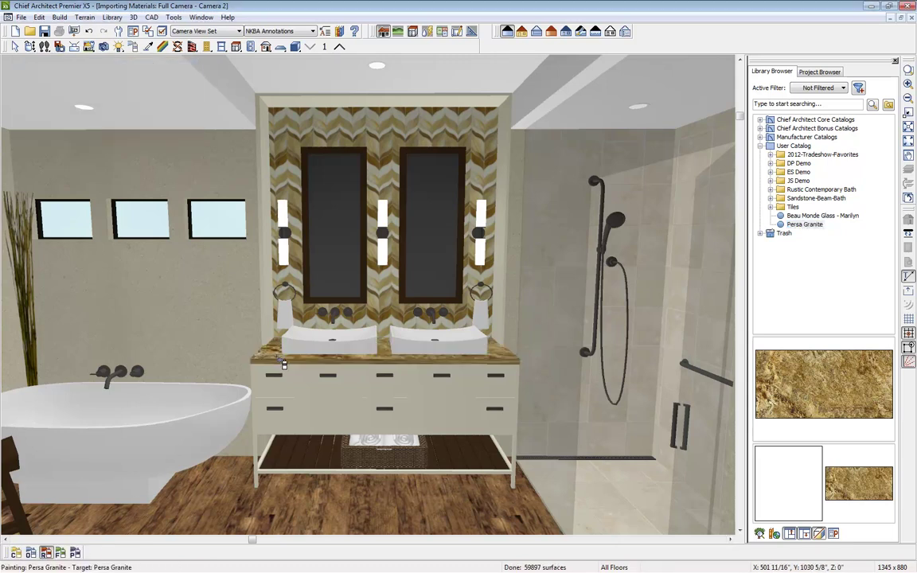
Edit the Persa Granite material in the User Catalog: switch its preview to Ray Trace and set its material class to Polished
click(30, 46)
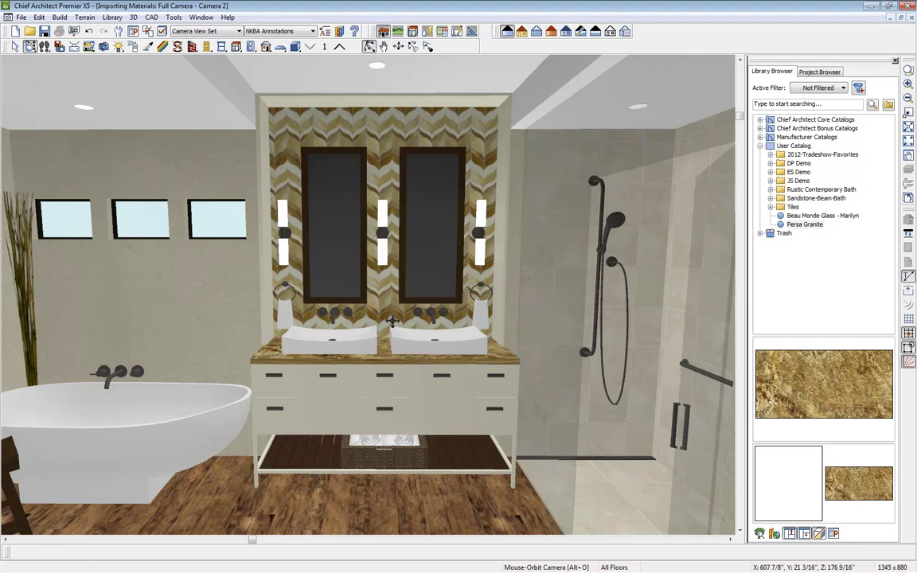
drag(461, 344, 459, 372)
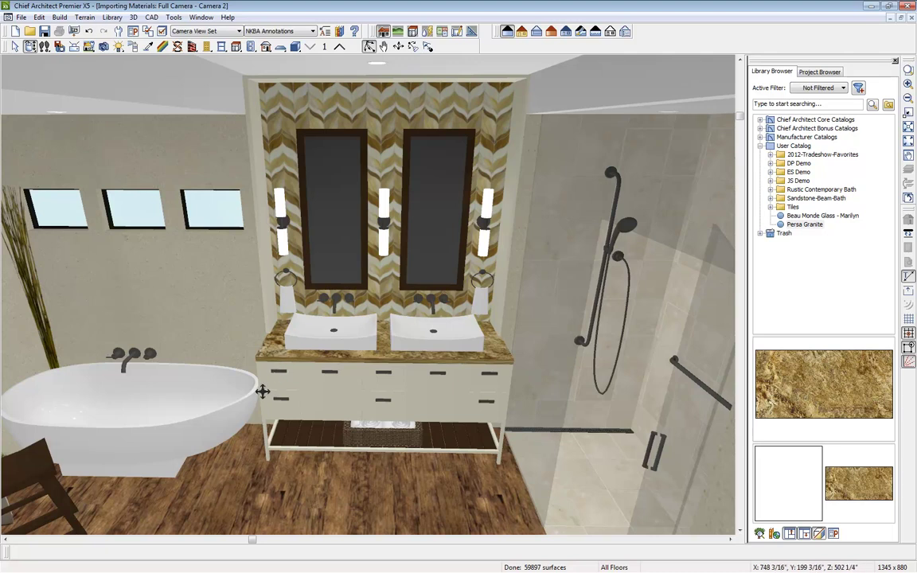
right_click(813, 228)
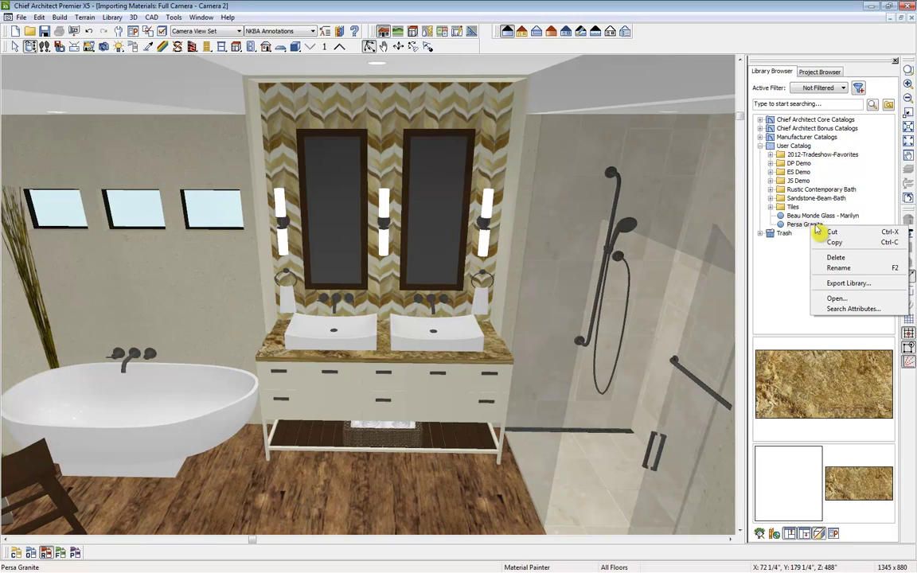
click(836, 302)
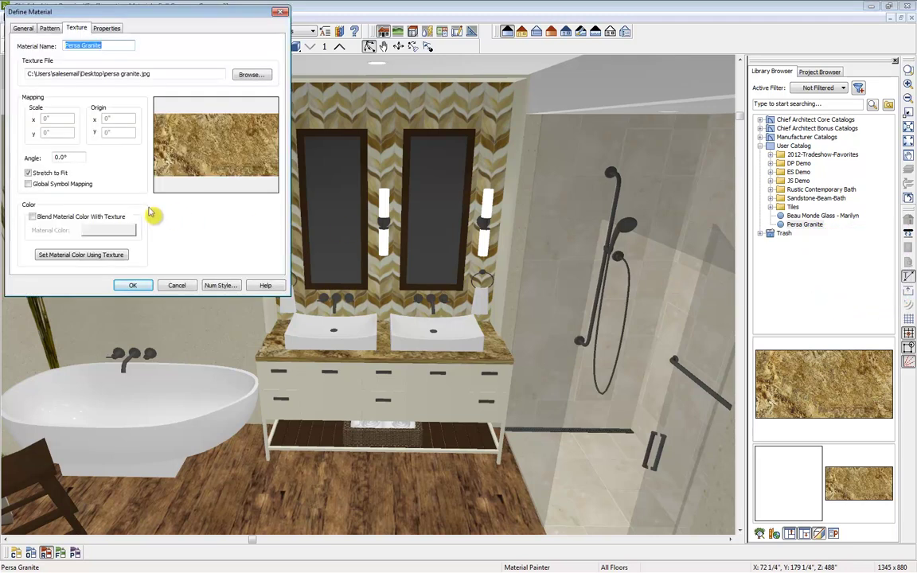
click(106, 29)
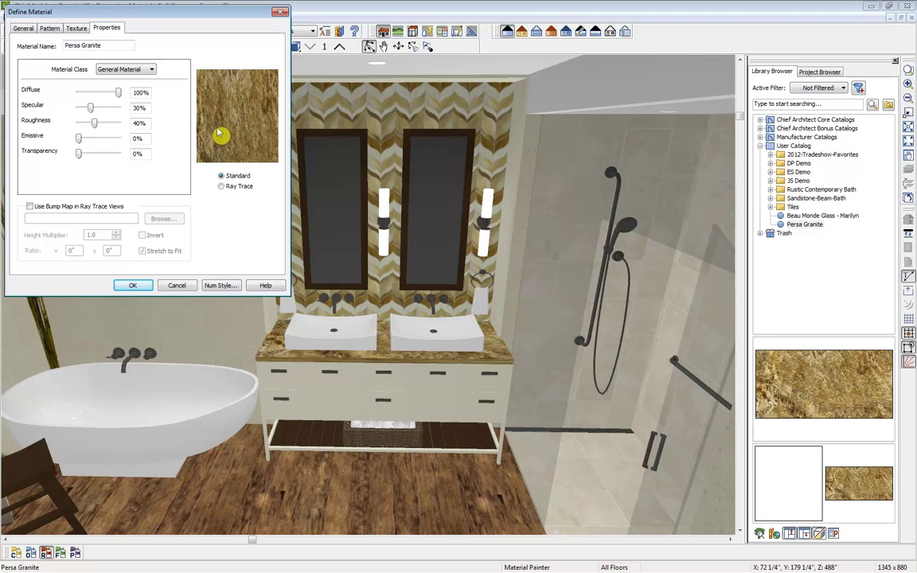
click(222, 187)
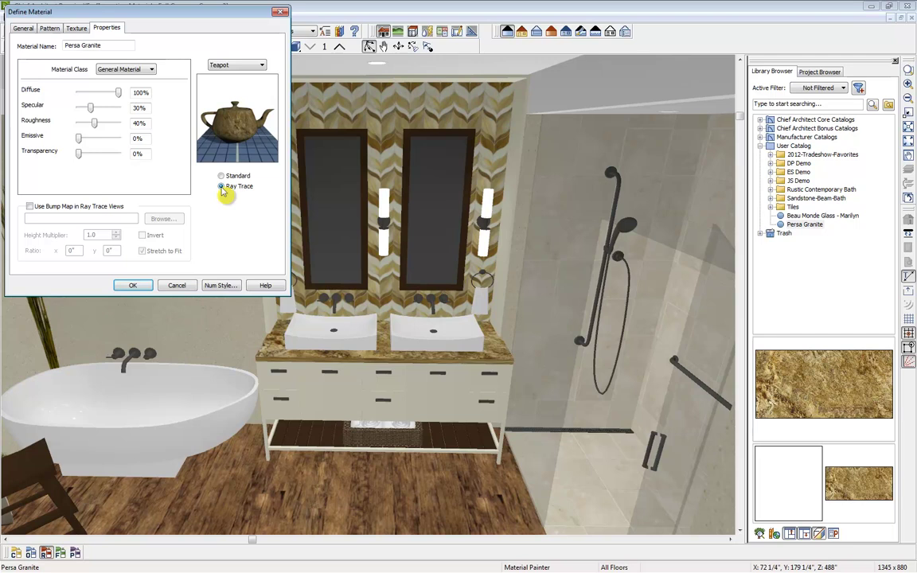
click(150, 70)
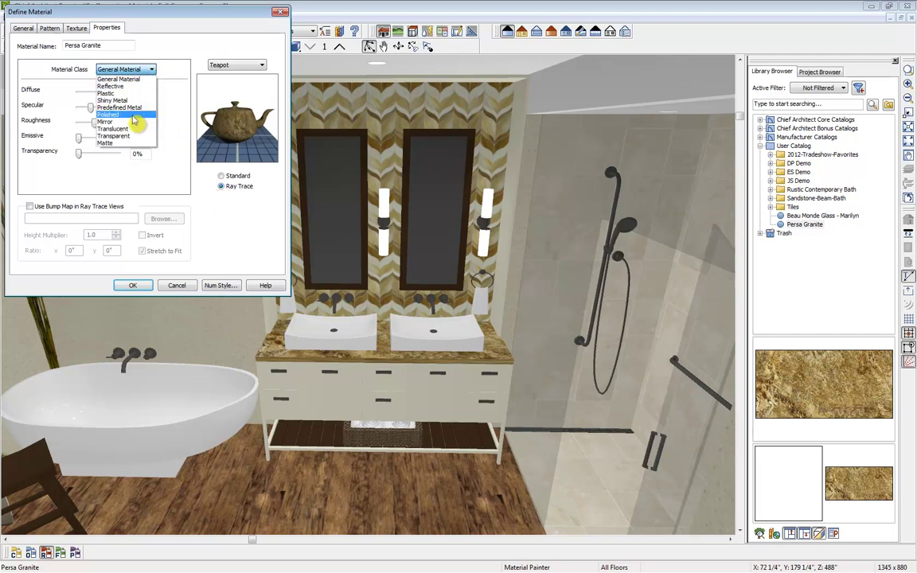
click(114, 117)
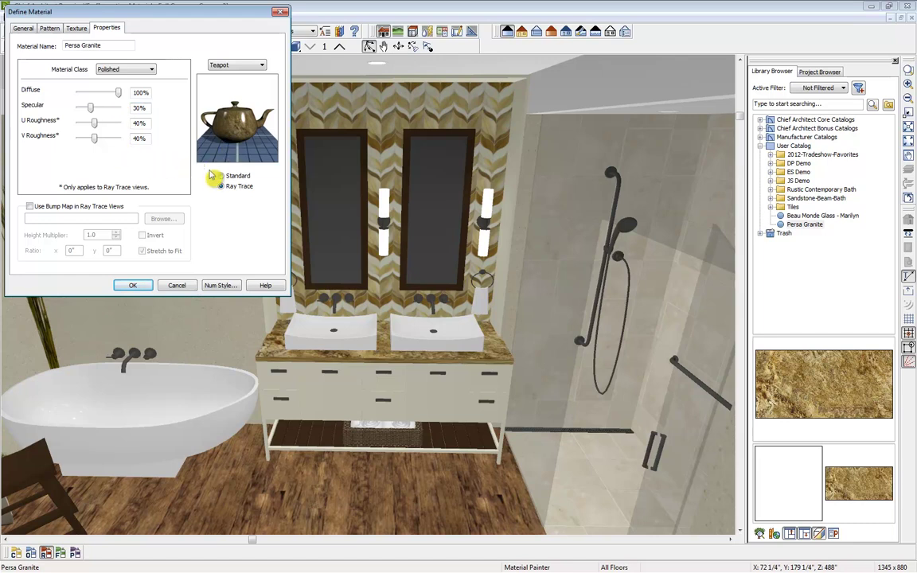
click(134, 286)
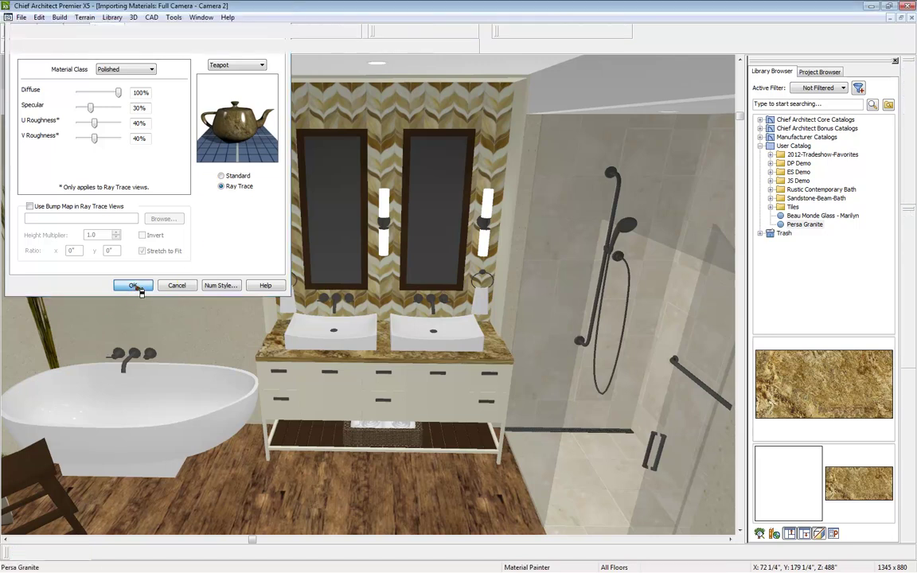